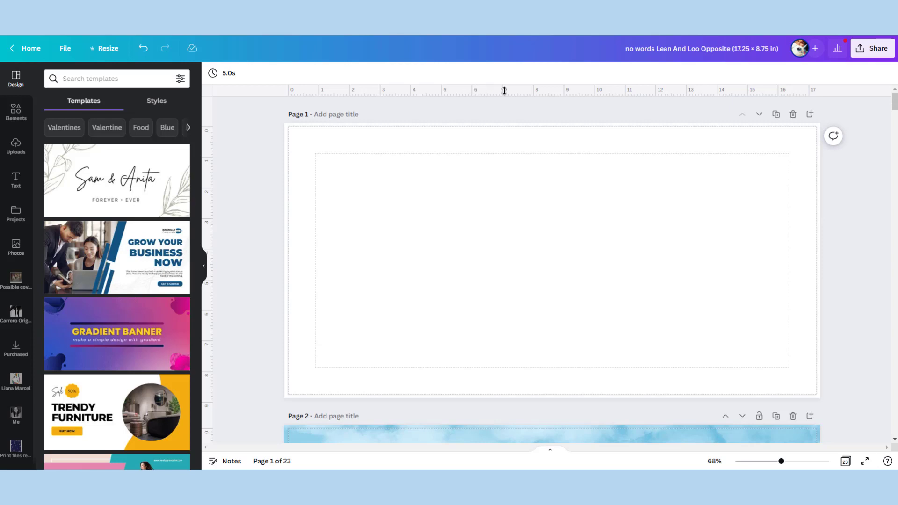
mouse_move(505, 101)
left_mouse_down()
mouse_move(505, 220)
mouse_move(506, 95)
left_mouse_up()
left_click_drag(211, 113, 208, 133)
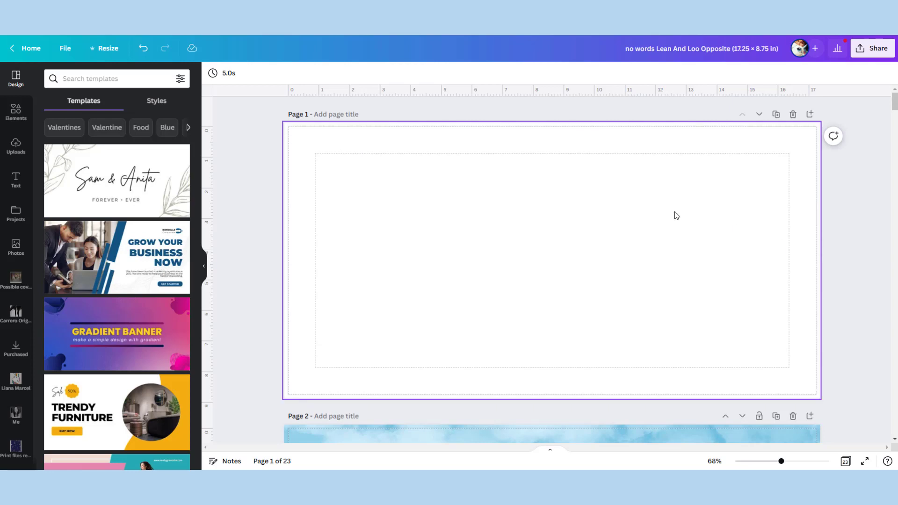
Search the elements library for "scene" and browse all matching graphics
left_click(16, 112)
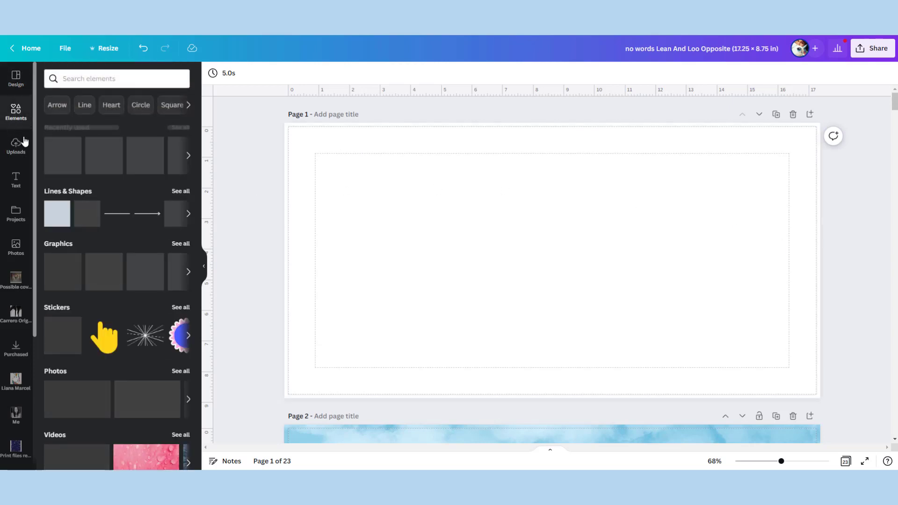
left_click(112, 79)
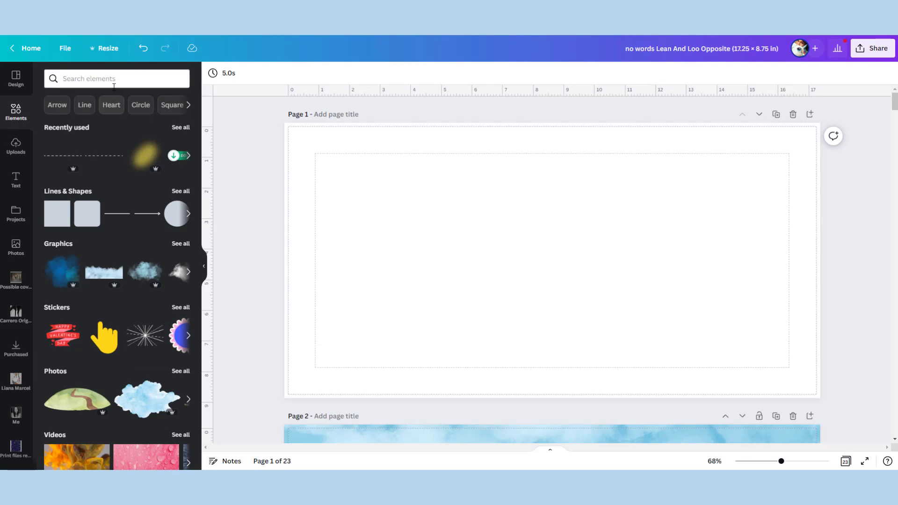
type("scene")
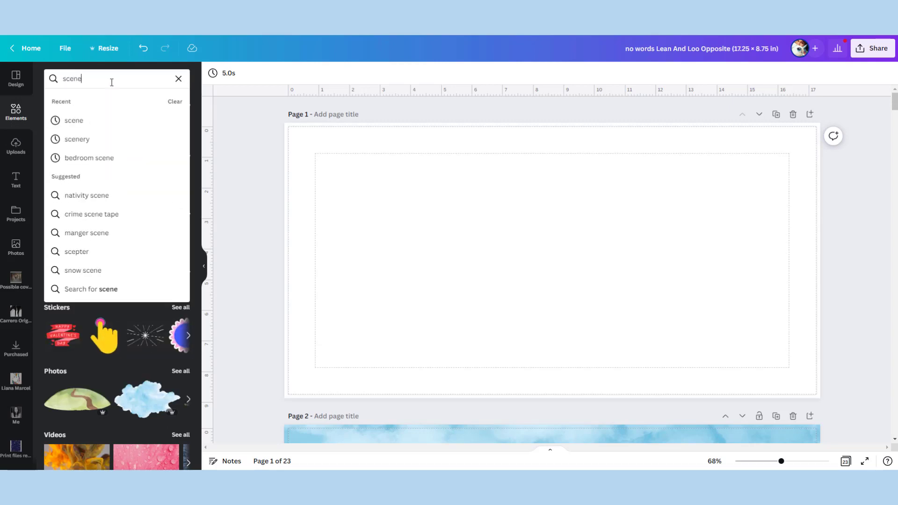
key("Return")
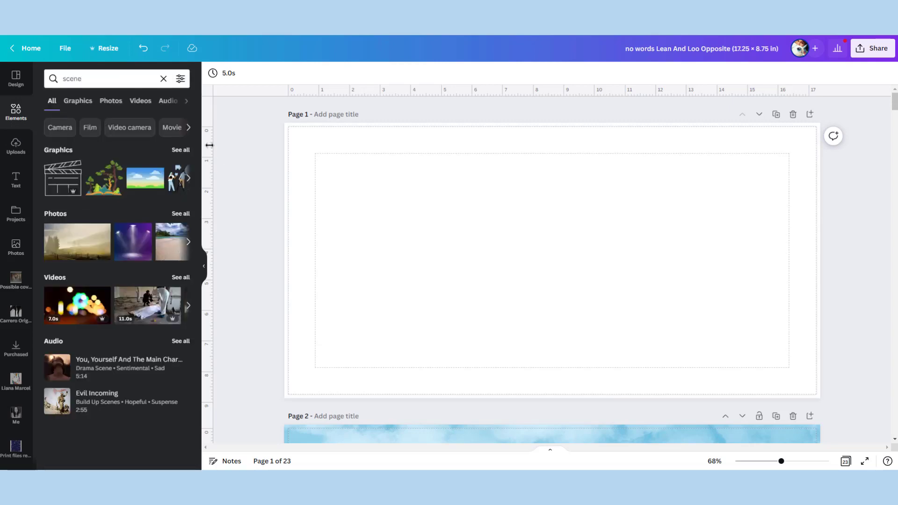
left_click(181, 150)
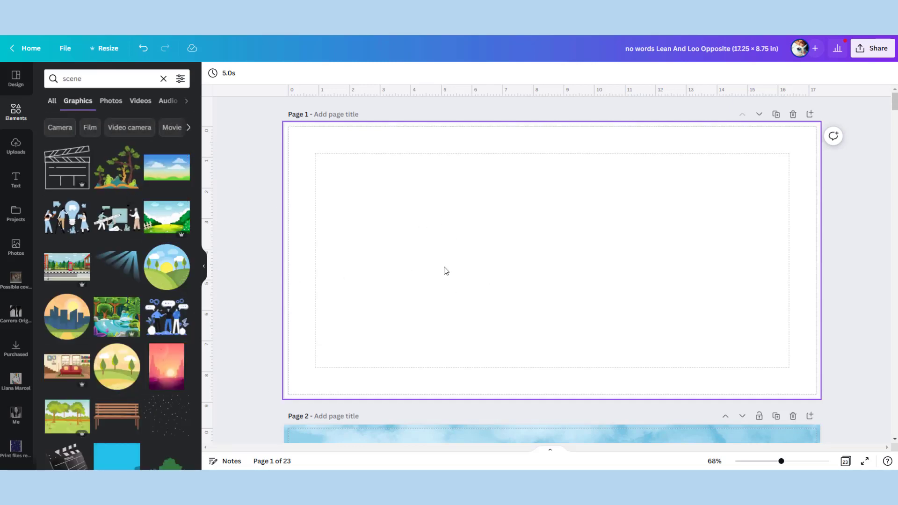
scroll(110, 284, "down", 5)
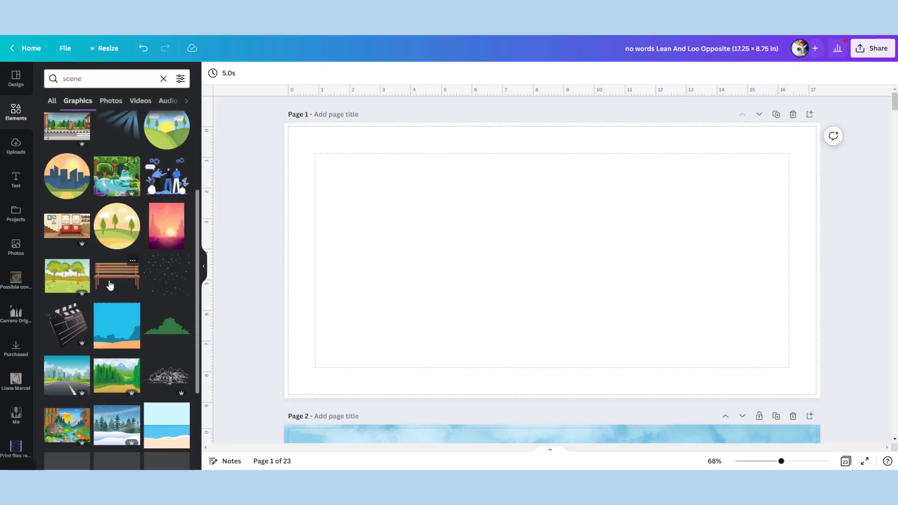
Try the square beach scene graphic on page 1 and remove it
left_click_drag(67, 182, 453, 227)
scroll(117, 248, "down", 3)
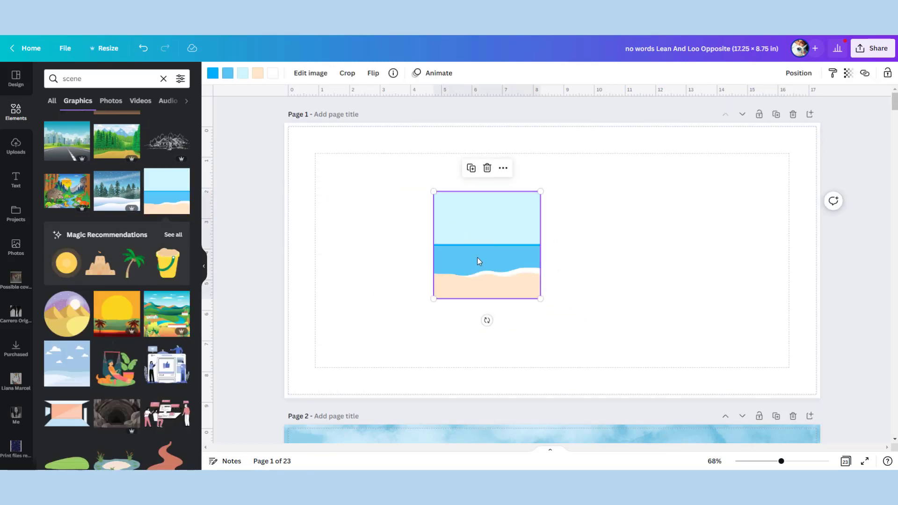
left_click_drag(477, 261, 154, 220)
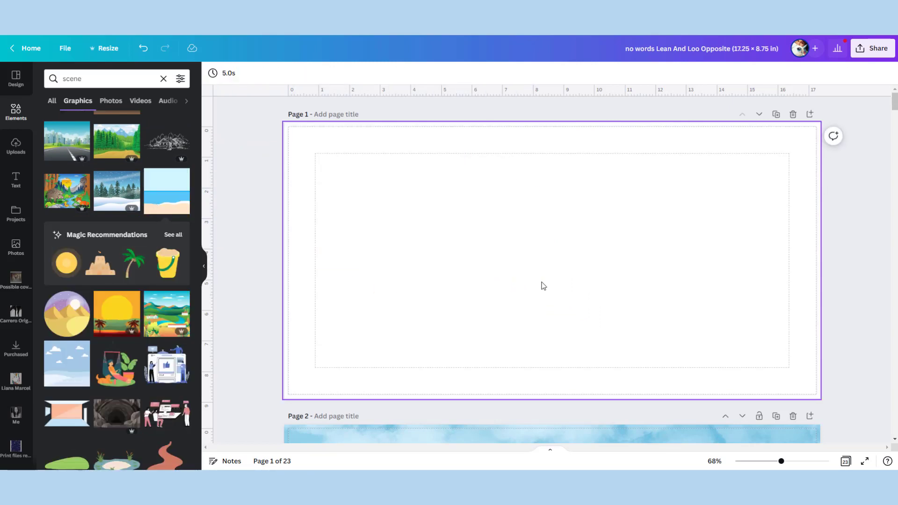
Search the graphics for "sky" and look through the results for a watercolor cloud background
scroll(543, 285, "down", 7)
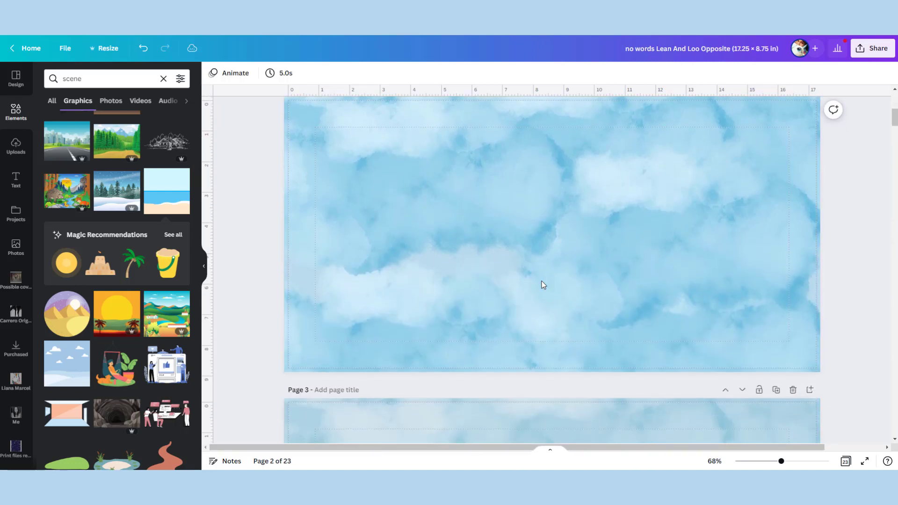
left_click(64, 80)
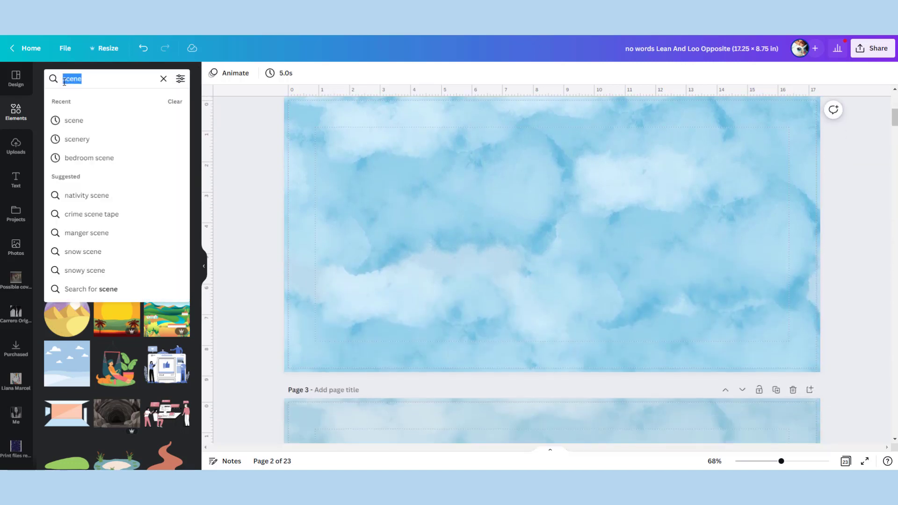
type("sky")
key("Return")
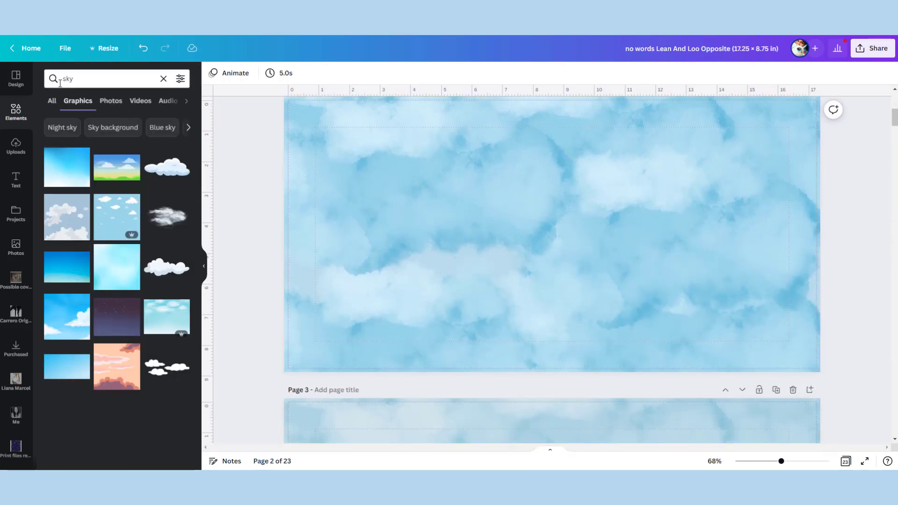
scroll(115, 231, "down", 4)
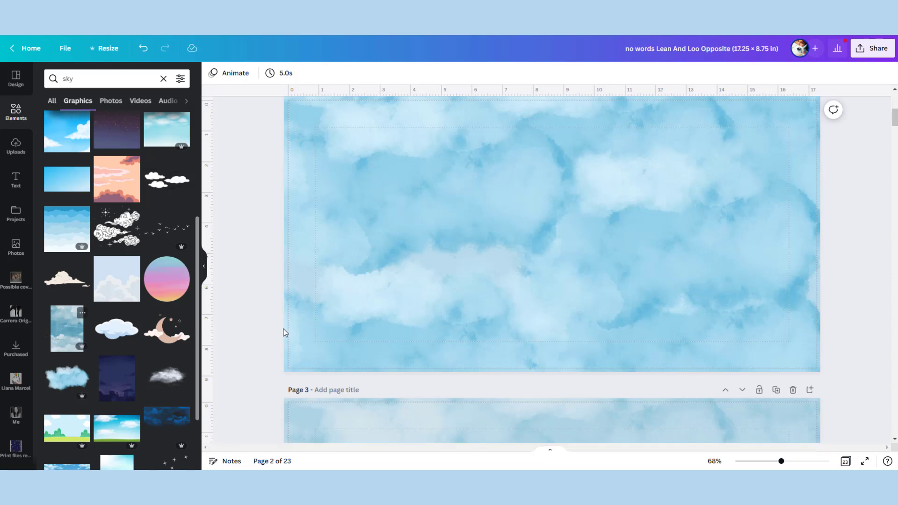
Add the tall teal watercolor cloud image to blank page 1 and enlarge it to fill the page height along the left edge
scroll(482, 310, "up", 6)
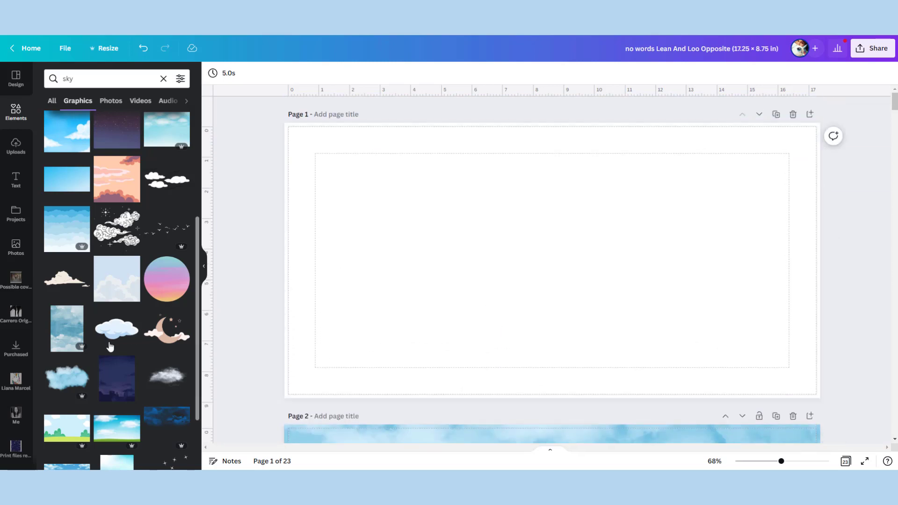
left_click(69, 331)
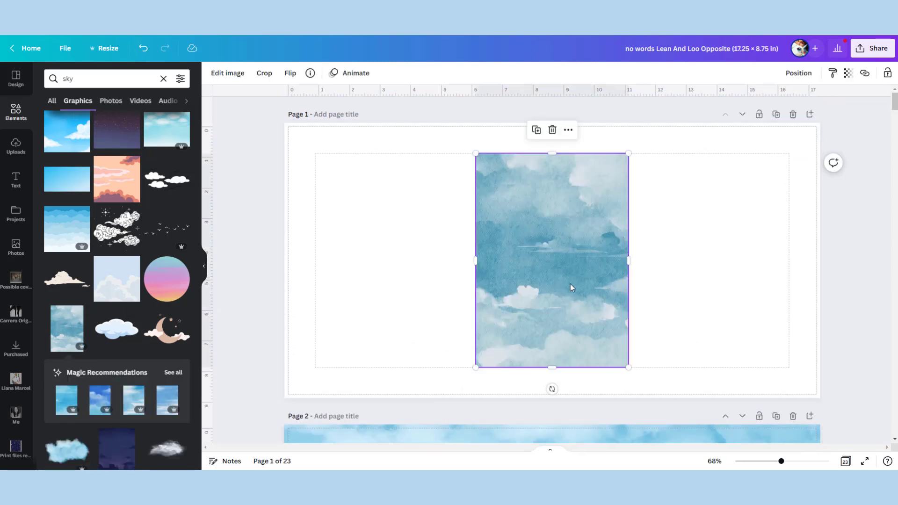
left_click_drag(570, 285, 359, 236)
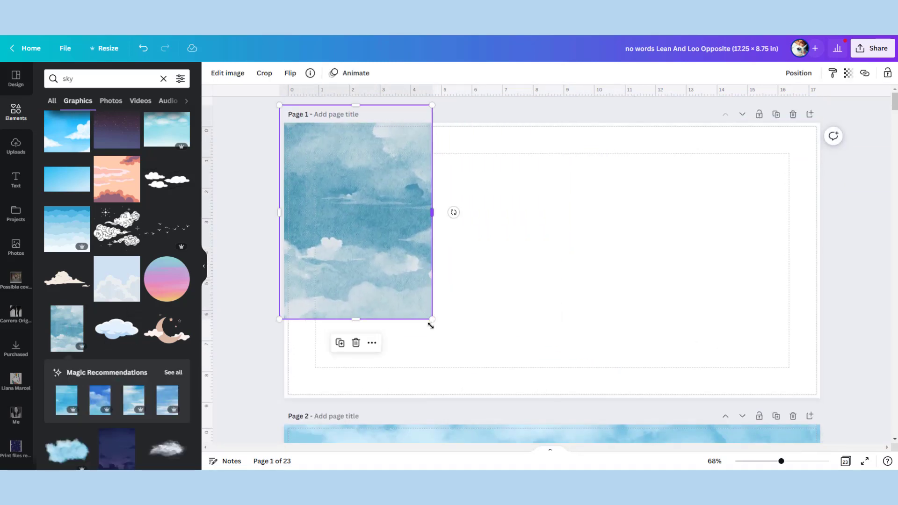
left_click_drag(440, 324, 557, 351)
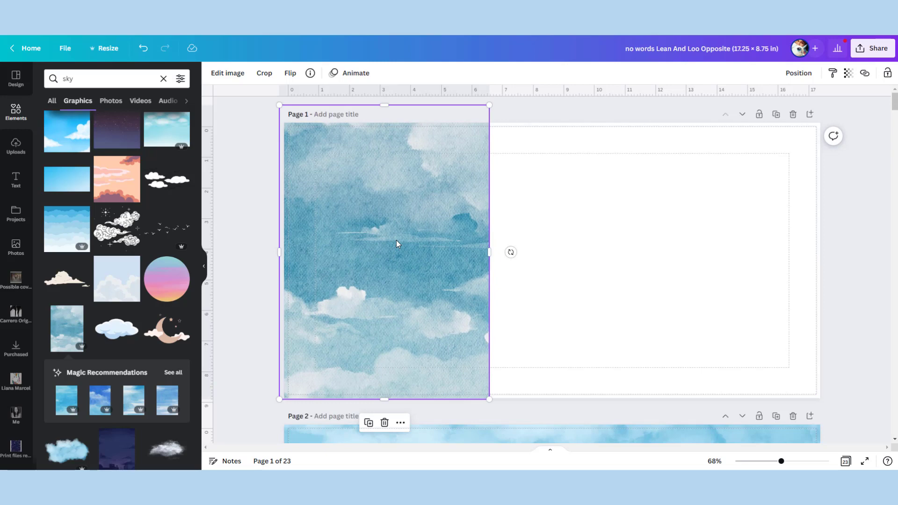
Duplicate the sky image, flip the copy horizontally and align it flush against the original's right edge
key("ctrl+d")
left_click_drag(394, 243, 589, 260)
left_click(291, 74)
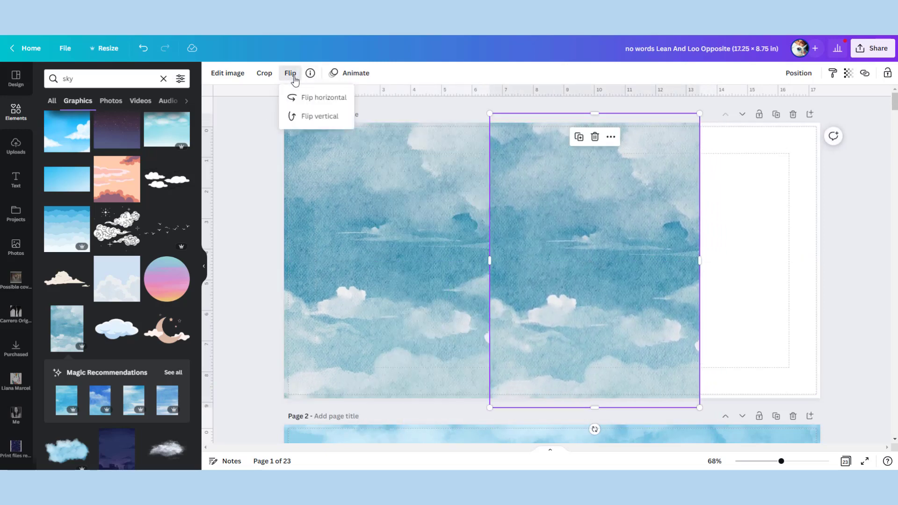
left_click(311, 98)
left_click_drag(584, 253, 582, 248)
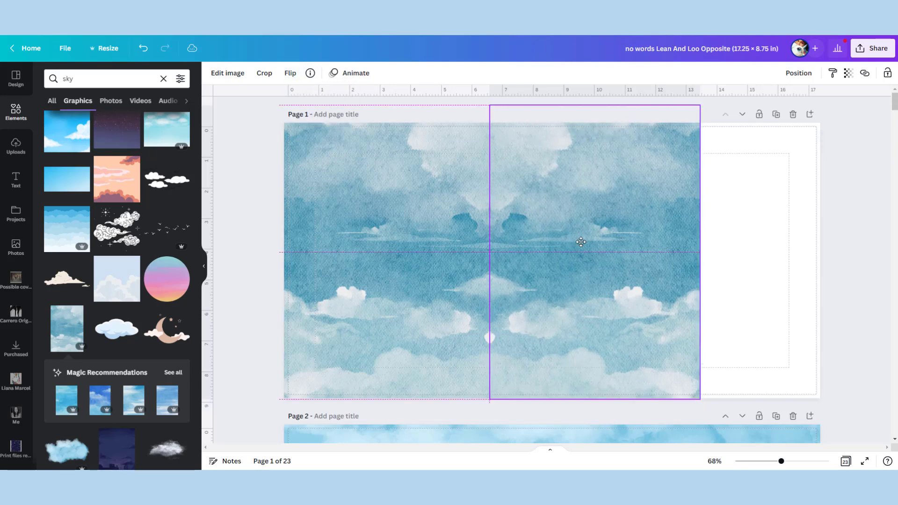
Copy the leftmost sky image and place the copy beside the mirrored one to cover the rest of page 1
left_click(403, 280)
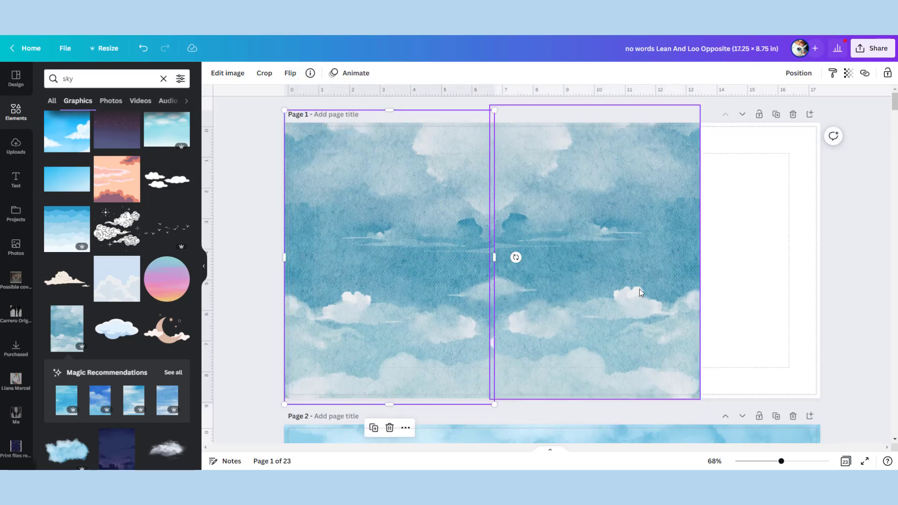
key("ctrl+c")
key("ctrl+v")
left_click_drag(403, 279, 818, 273)
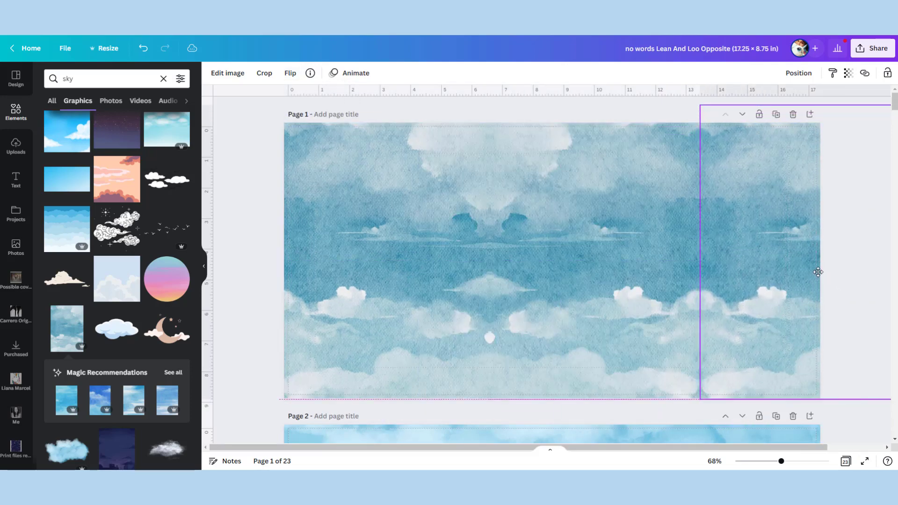
left_click(240, 180)
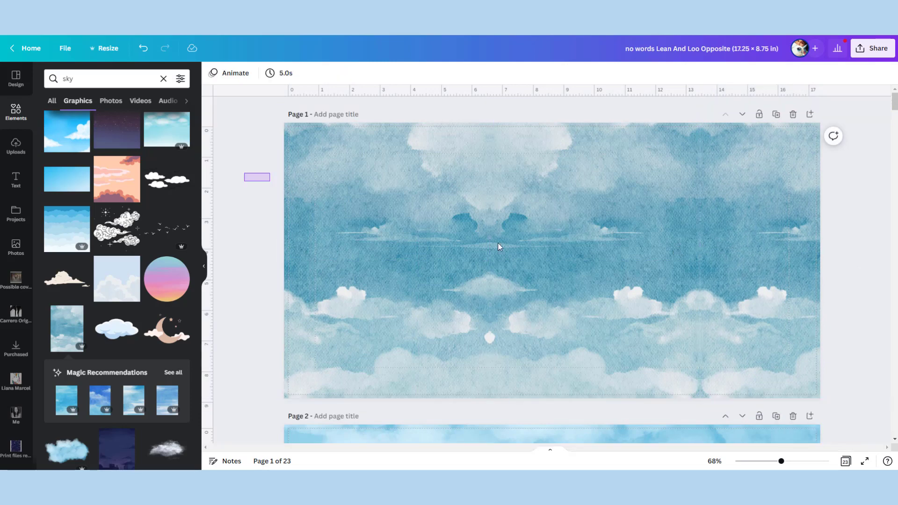
Set the transparency of all three sky images on page 1 to 70
left_click_drag(498, 247, 888, 280)
left_click(863, 74)
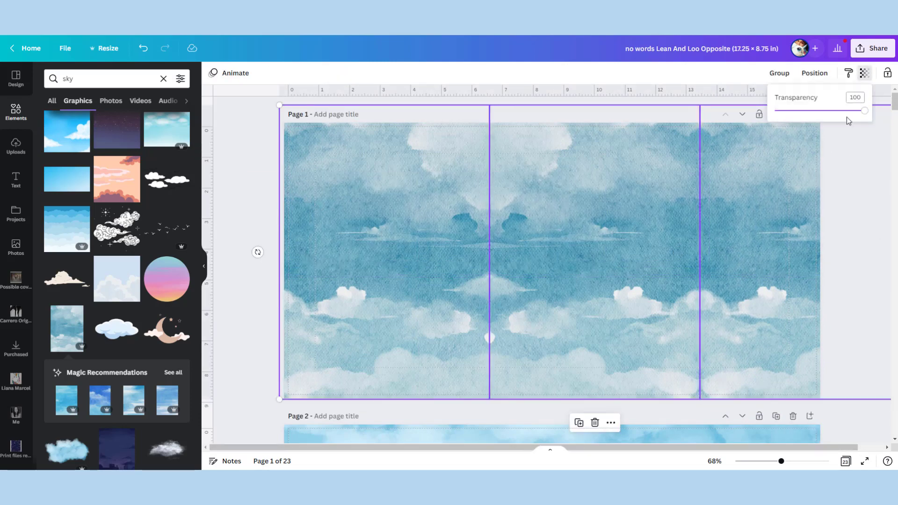
left_click_drag(862, 118, 844, 122)
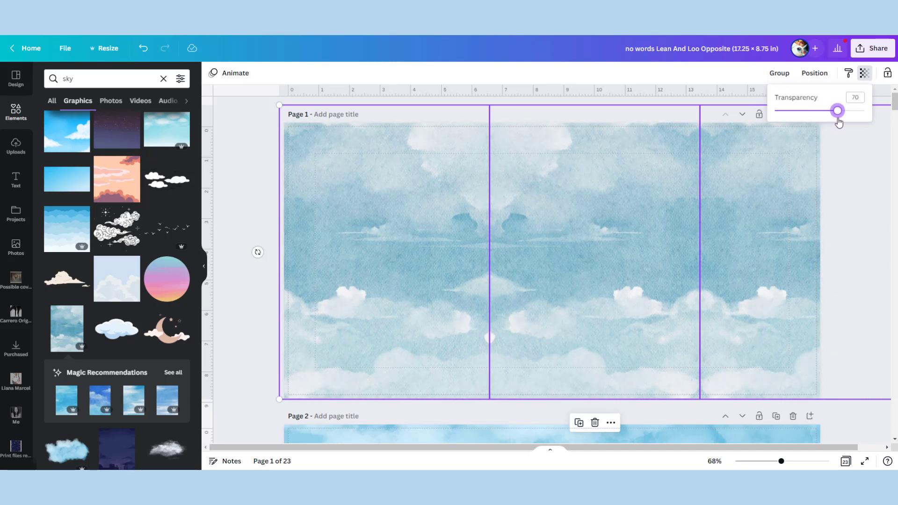
left_click(262, 201)
Rotate the three sky images together so the whole background is upside down
left_click_drag(261, 189, 746, 285)
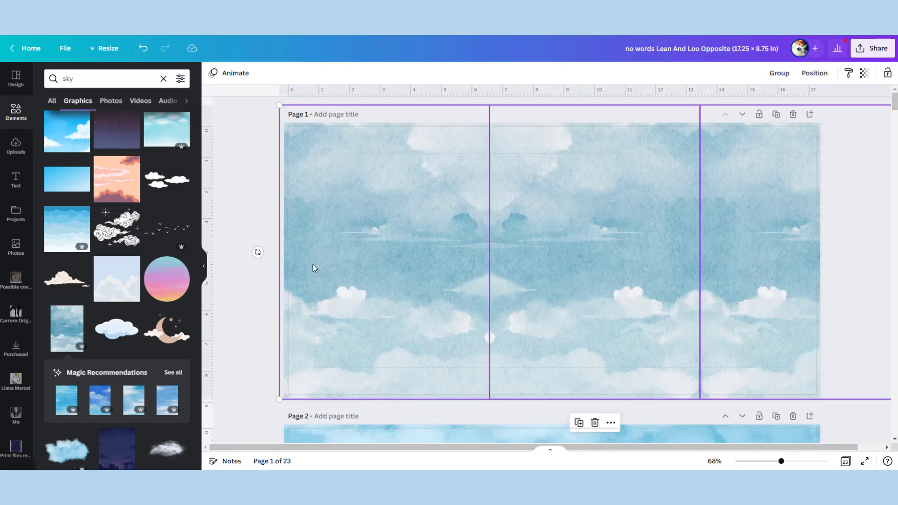
left_click_drag(257, 252, 752, 180)
left_click(260, 288)
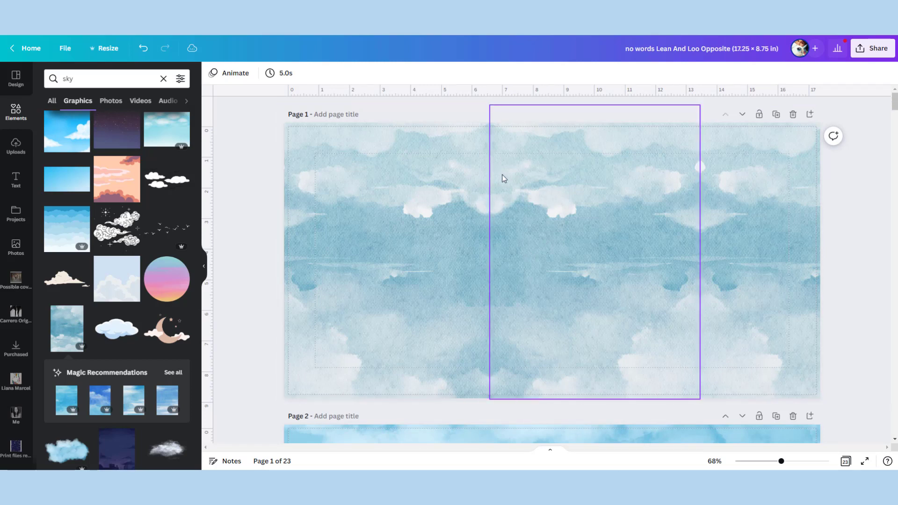
Search the graphics for "mountains"
left_click(63, 81)
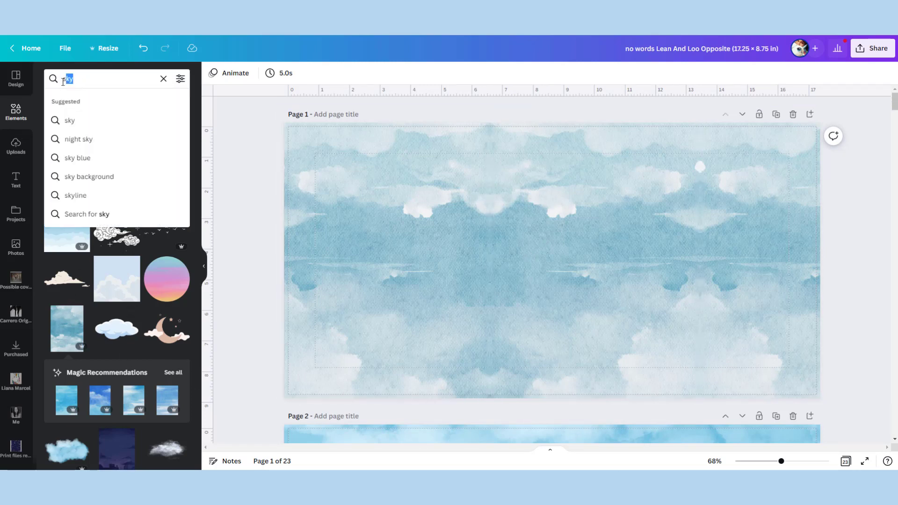
type("mountains")
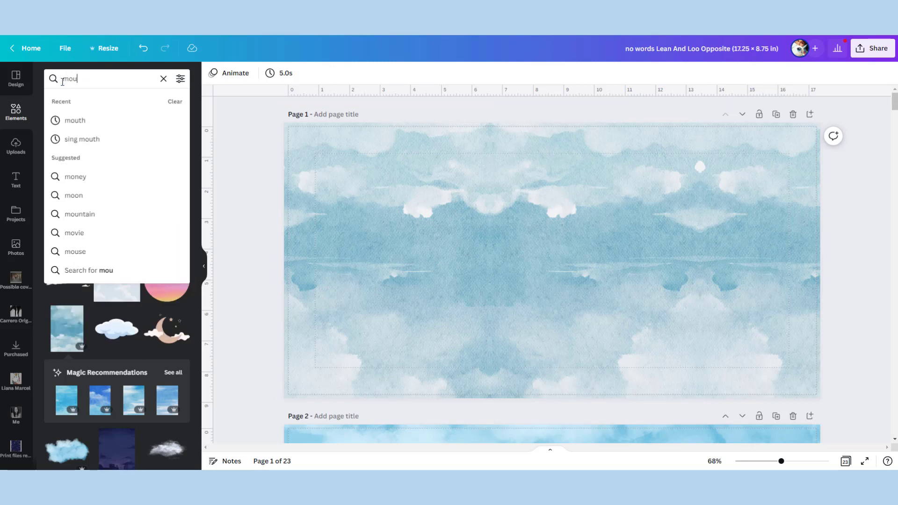
key("Return")
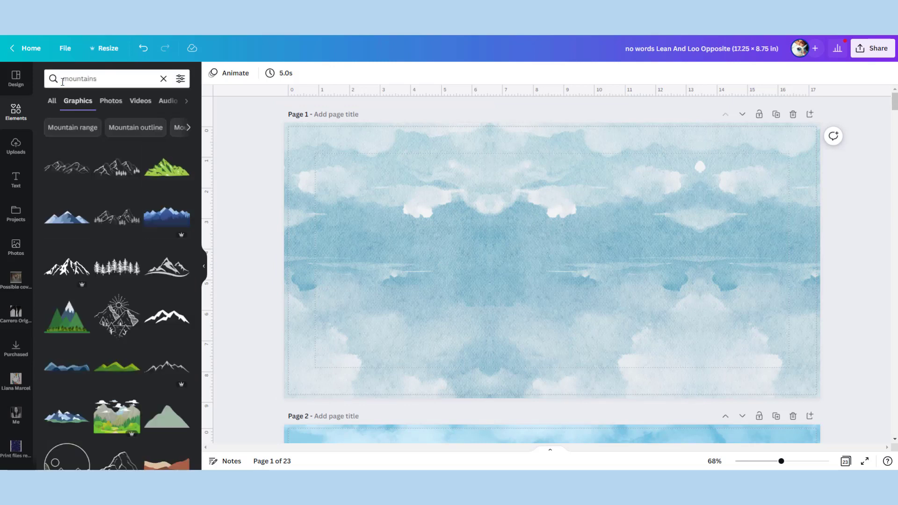
Try the blue layered mountain range across the full width of page 1 with softer foreground colours and reduced opacity, and delete it
left_click(159, 219)
left_click_drag(616, 291, 431, 258)
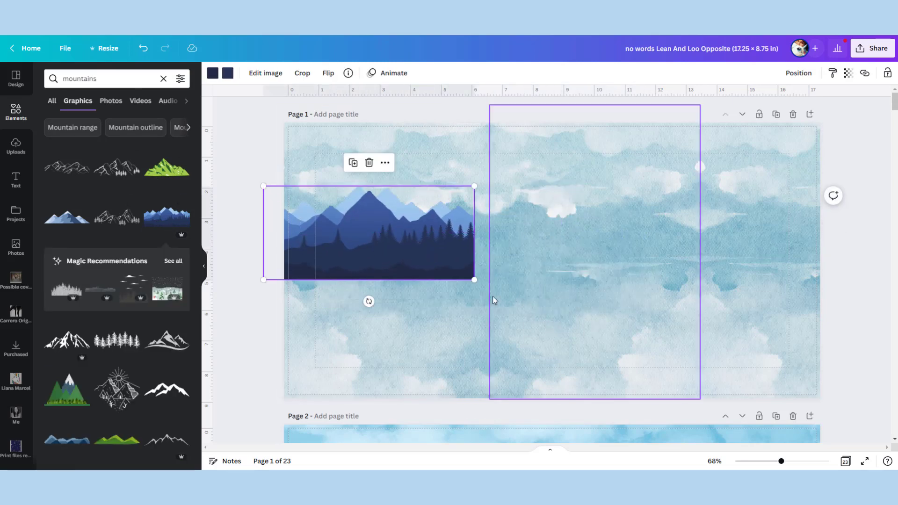
left_click_drag(474, 279, 827, 456)
left_click_drag(643, 335, 641, 291)
left_click(848, 73)
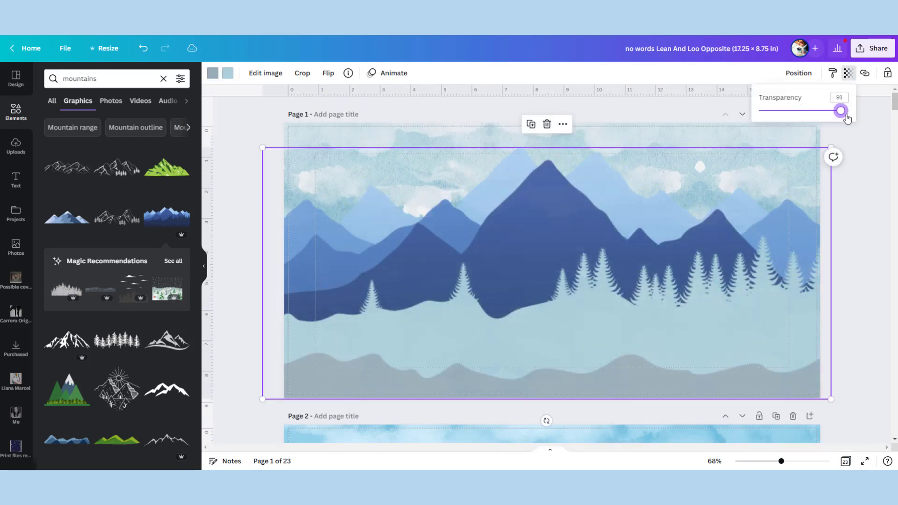
left_click(623, 333)
key("Delete")
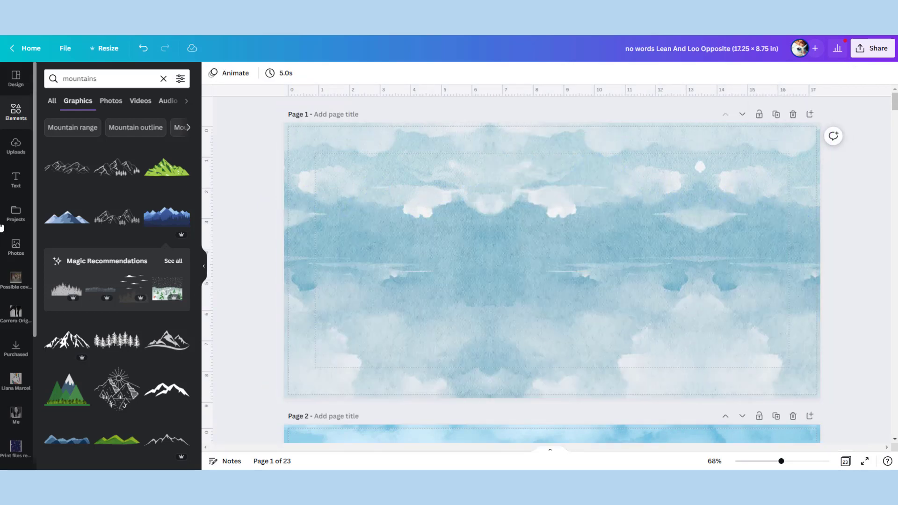
Add the grey mountain valley graphic with clouds and trees to page 1 and enlarge it against the page's lower-left corner
scroll(98, 220, "down", 2)
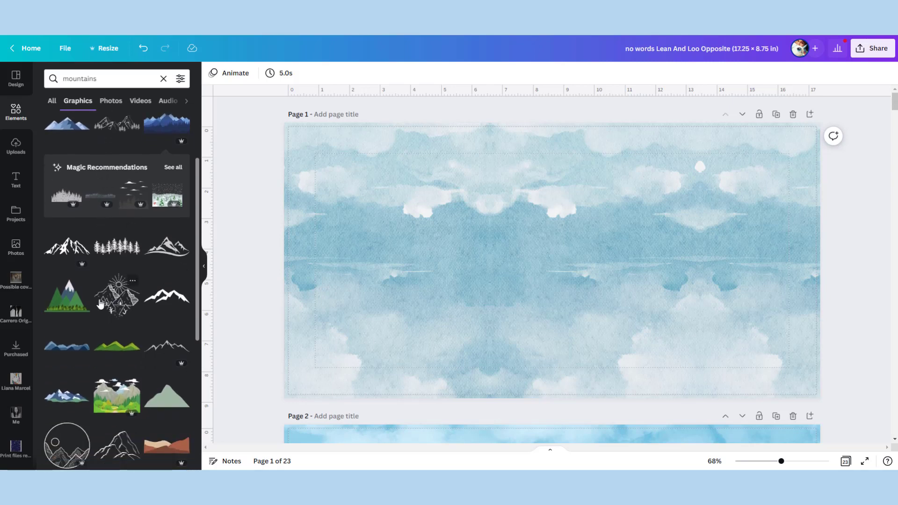
scroll(98, 318, "down", 1)
scroll(98, 317, "down", 1)
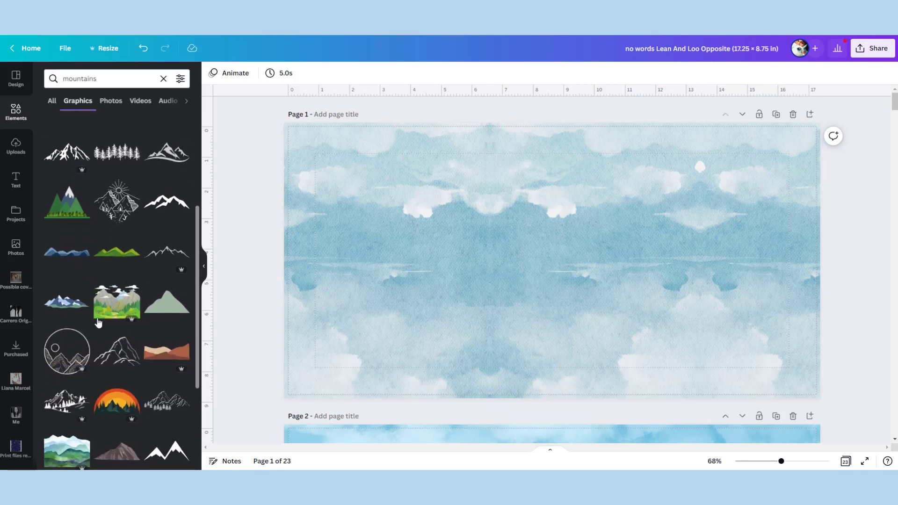
left_click(126, 312)
left_click_drag(546, 284, 348, 367)
left_click_drag(425, 291, 618, 143)
right_click(470, 296)
left_click(420, 318)
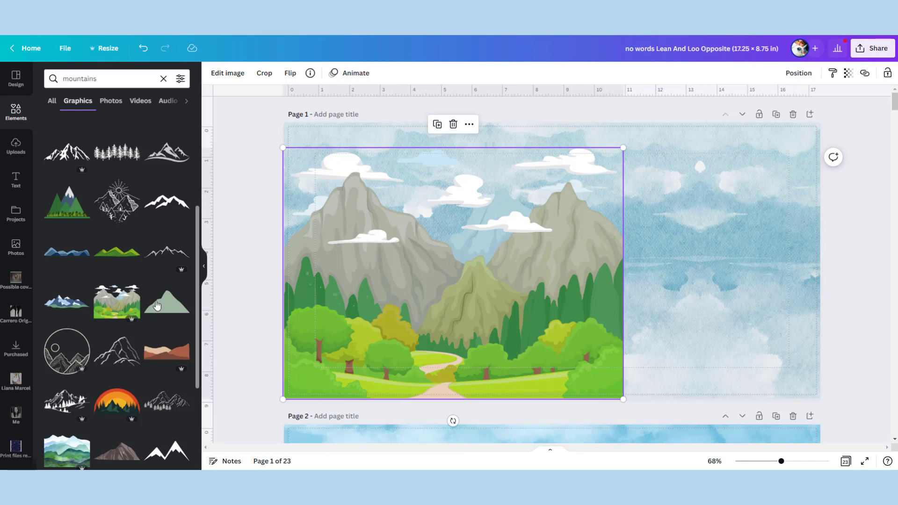
Duplicate the mountain valley graphic and arrange three copies side by side so they fill the full width of page 1
scroll(116, 300, "down", 3)
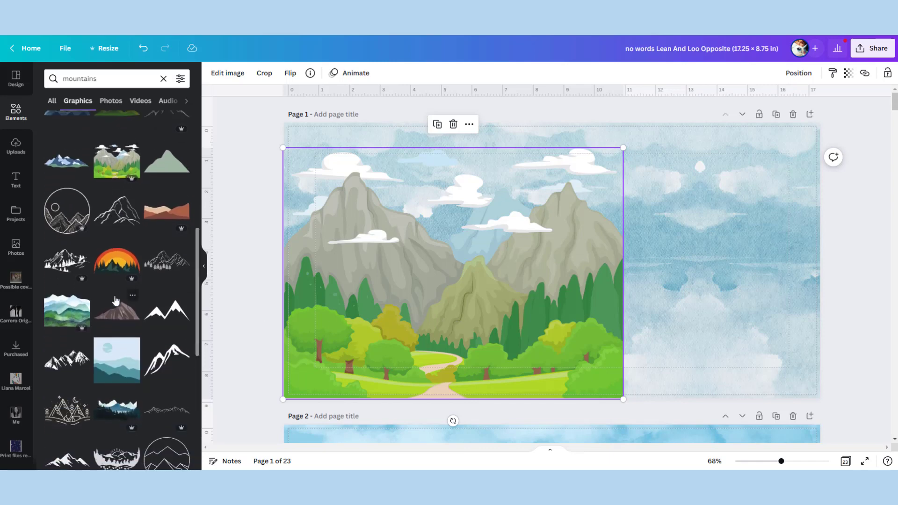
scroll(116, 301, "up", 2)
key("ctrl+d")
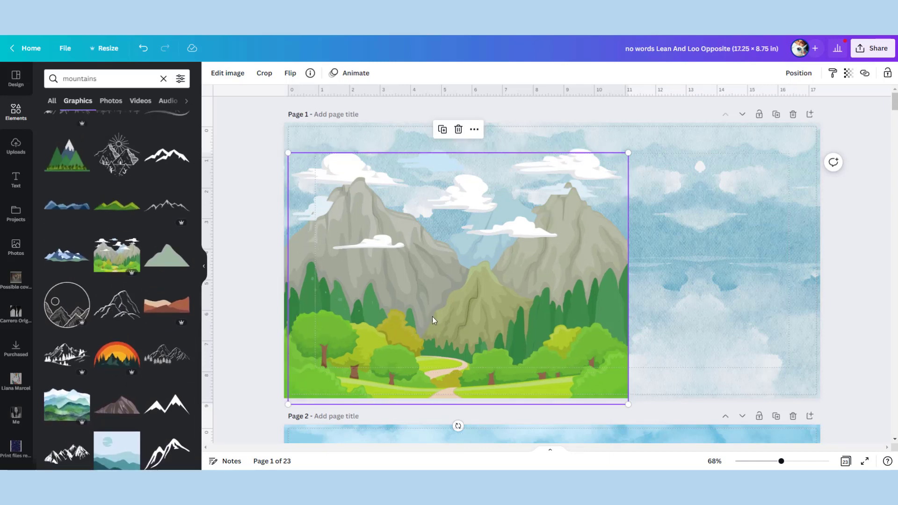
left_click_drag(432, 316, 836, 297)
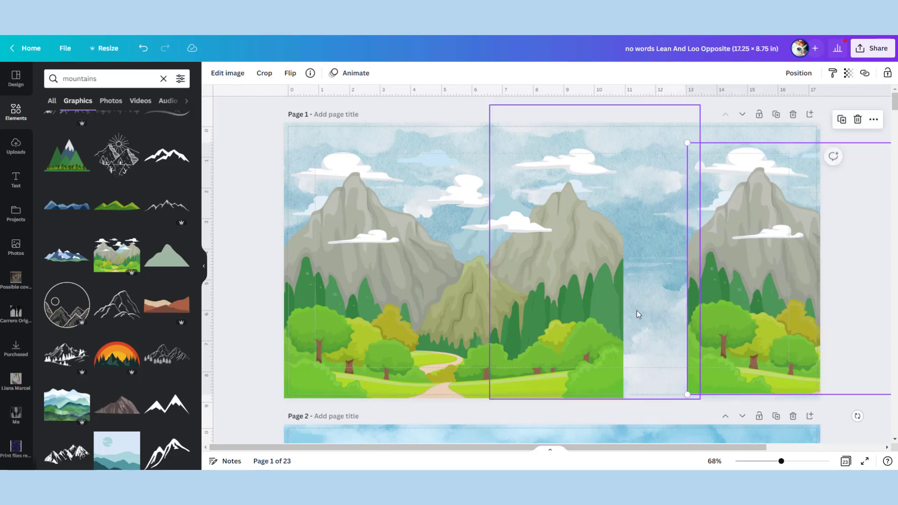
left_click_drag(639, 314, 261, 316)
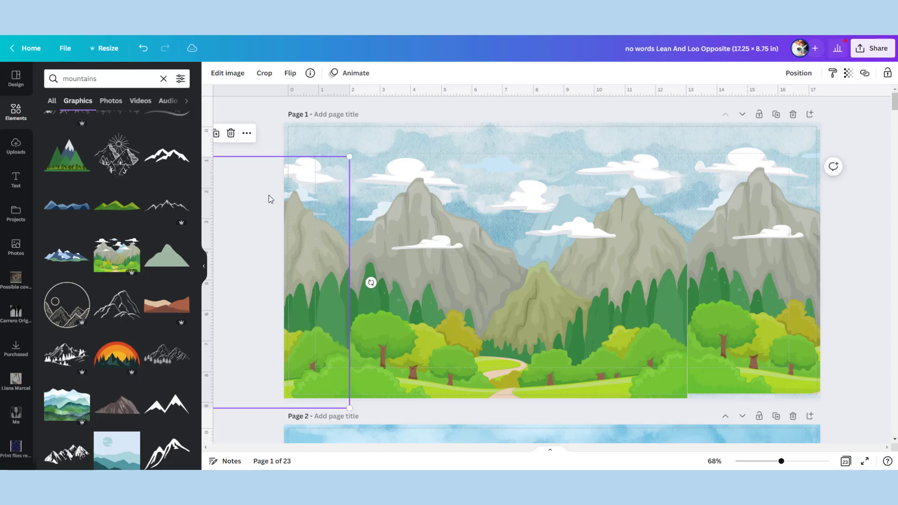
Flip the left and right valley copies horizontally and lower the right copy in line with the centre one
left_click(291, 75)
left_click(322, 97)
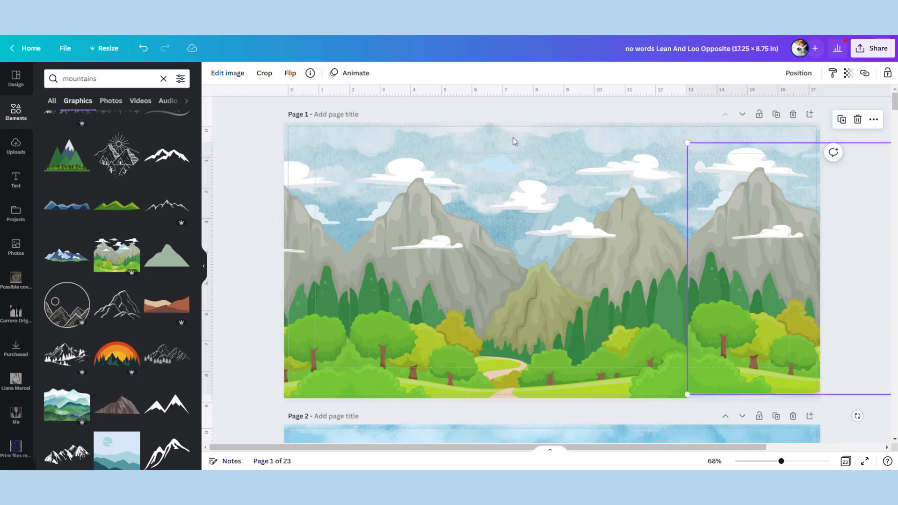
left_click(290, 75)
left_click(323, 97)
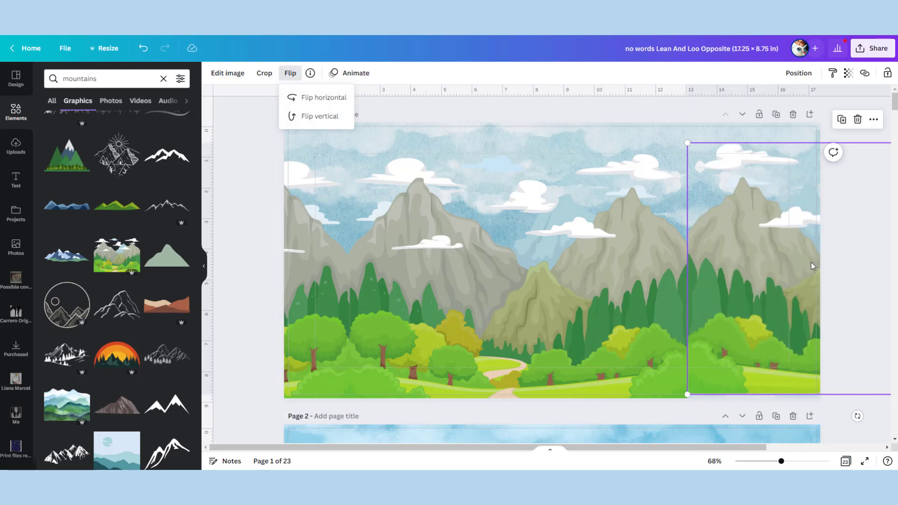
left_click_drag(798, 262, 802, 271)
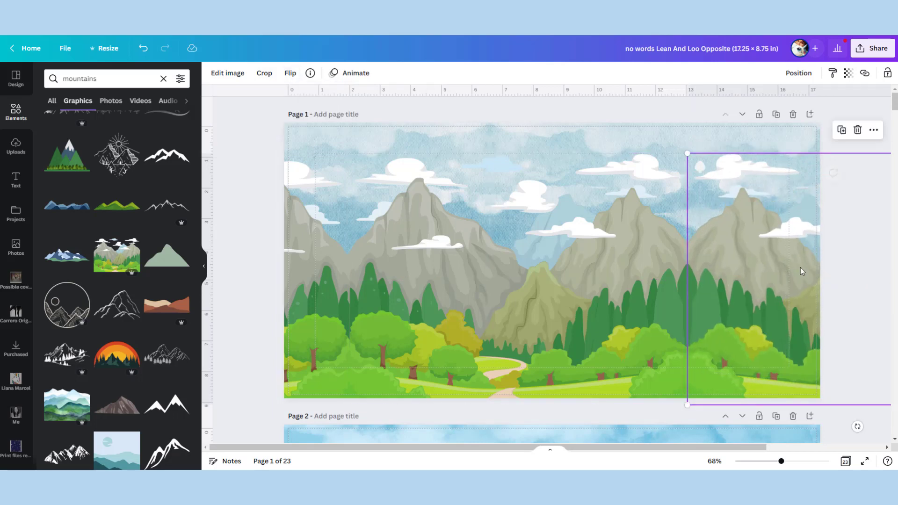
Nudge the centre and left valley copies into line so the seams between the three graphics close
left_click(267, 159)
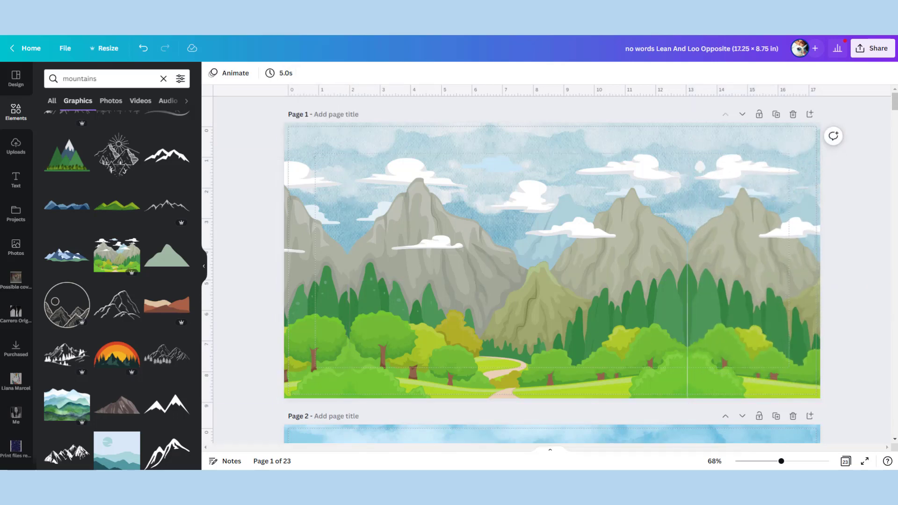
left_click(726, 355)
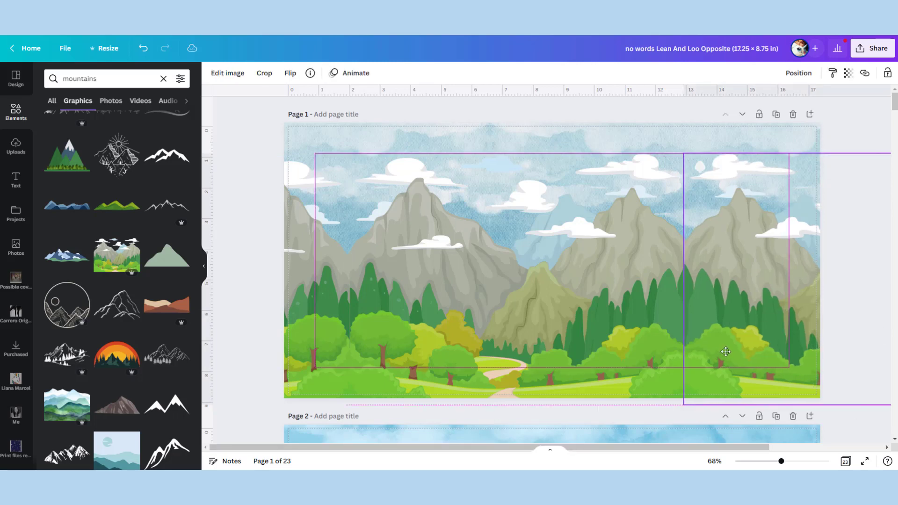
left_click(258, 295)
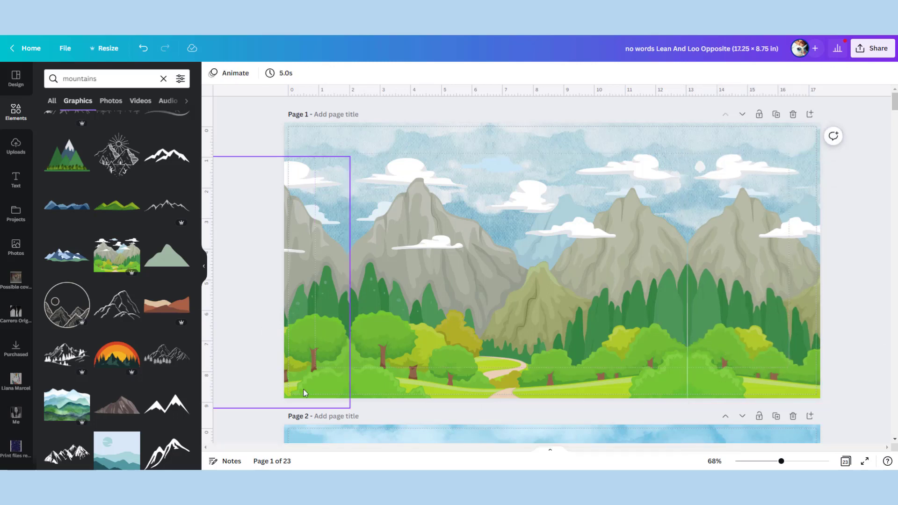
left_click_drag(587, 343, 589, 337)
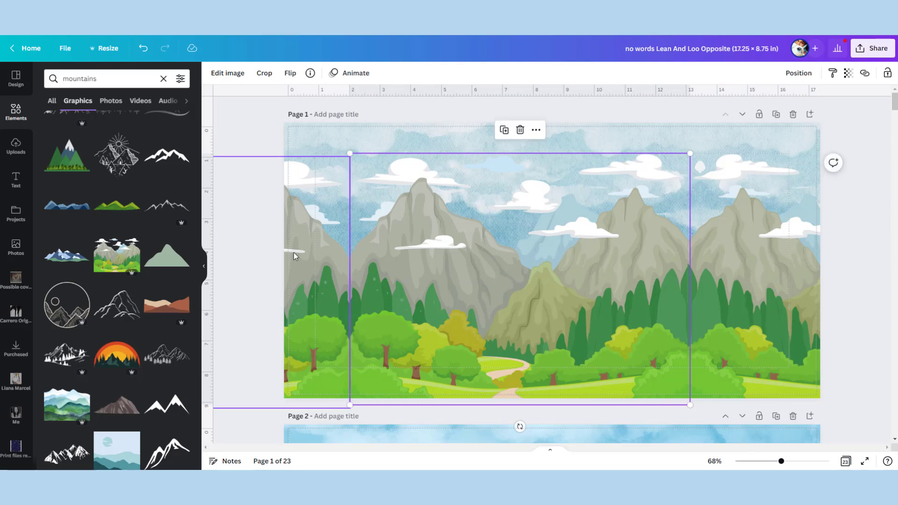
left_click(296, 252)
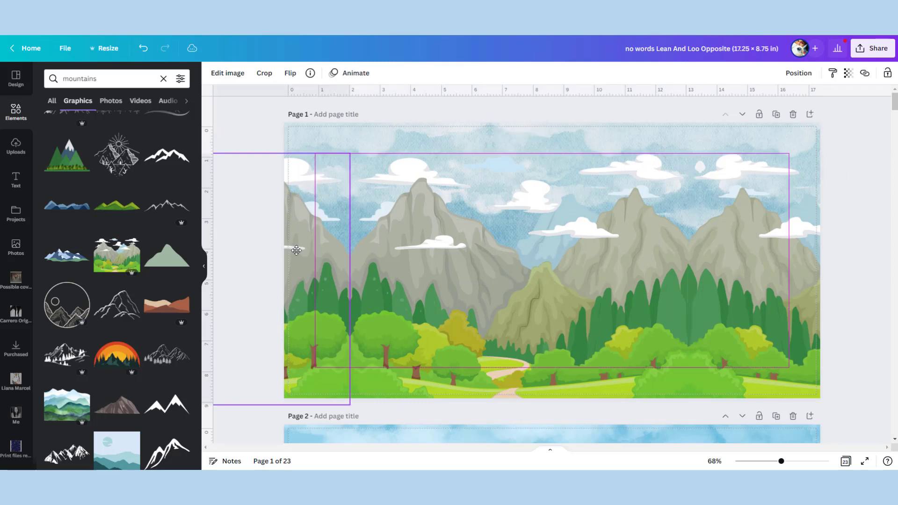
left_click_drag(297, 253, 298, 250)
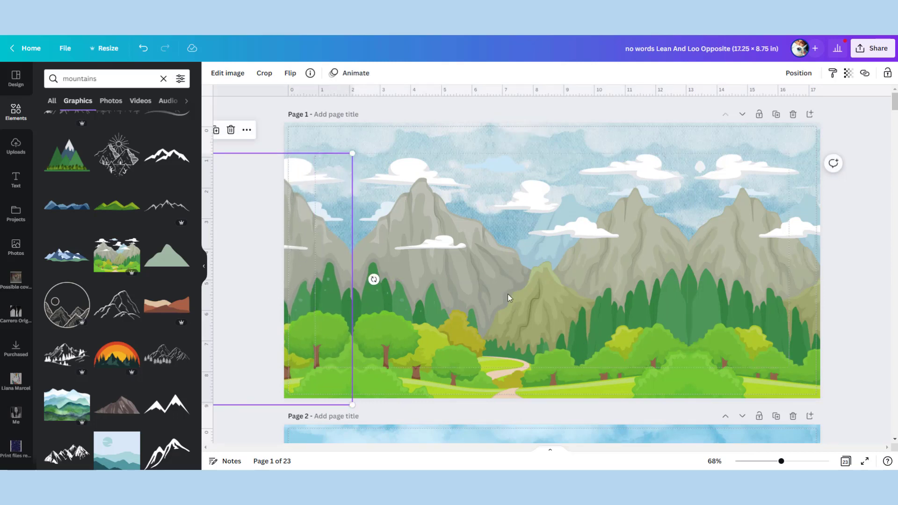
left_click(859, 305)
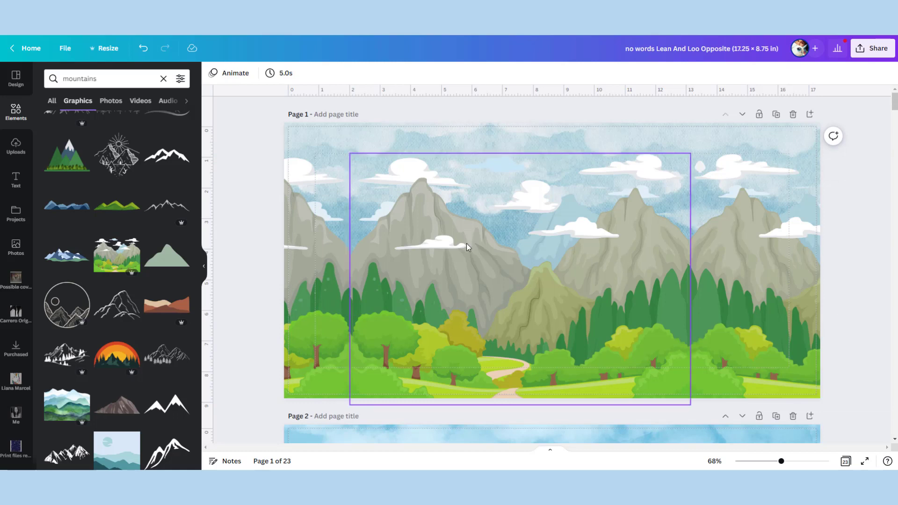
Search the graphics for "sun", add the soft glowing yellow sun and shrink it into the page's upper-right sky
left_click(48, 82)
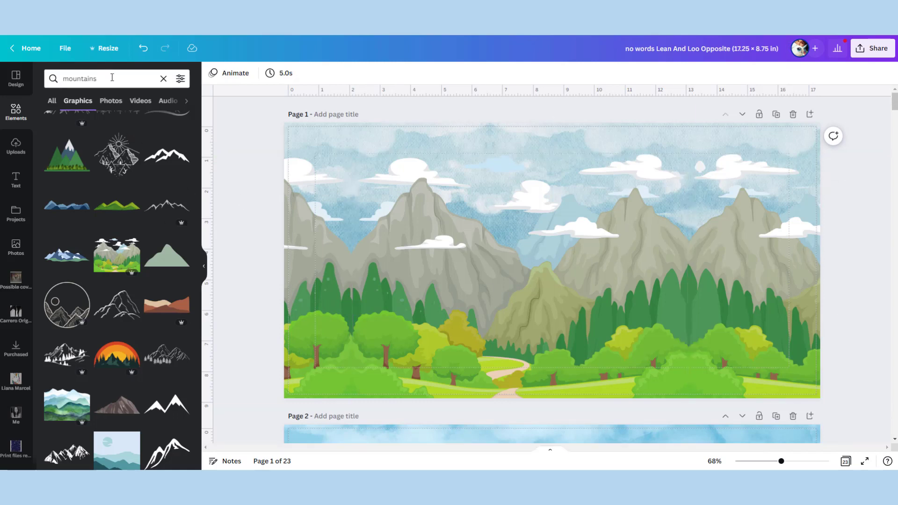
type("sun")
key("Return")
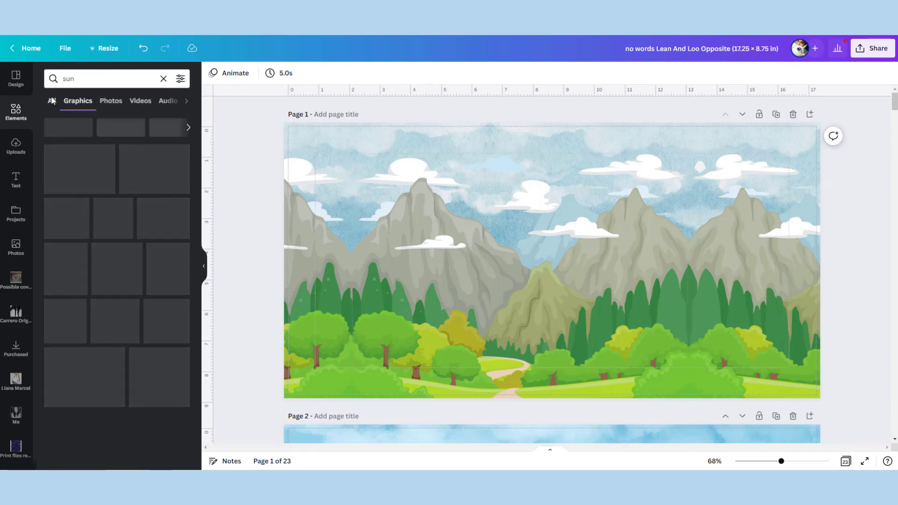
left_click(167, 216)
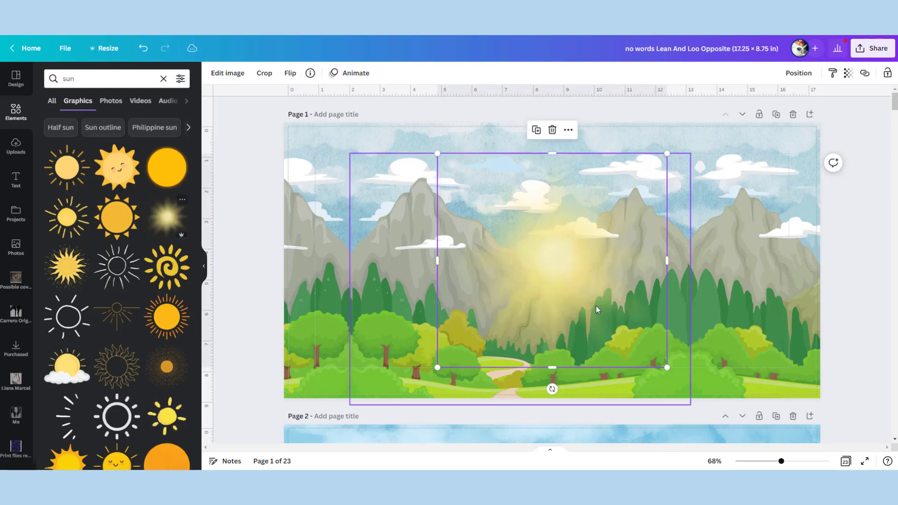
left_click_drag(667, 369, 584, 290)
left_click_drag(548, 257, 770, 224)
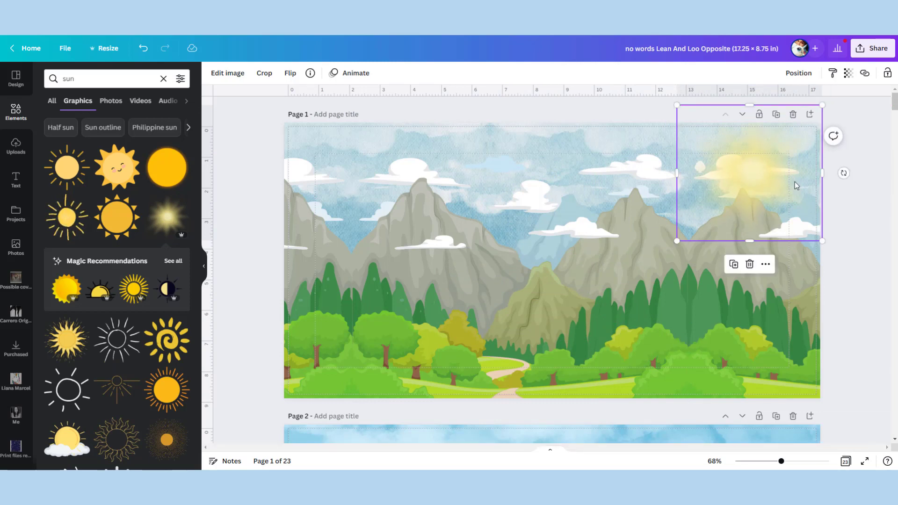
Send the glowing sun backward behind the mountains and clouds
left_click(799, 74)
left_click(760, 102)
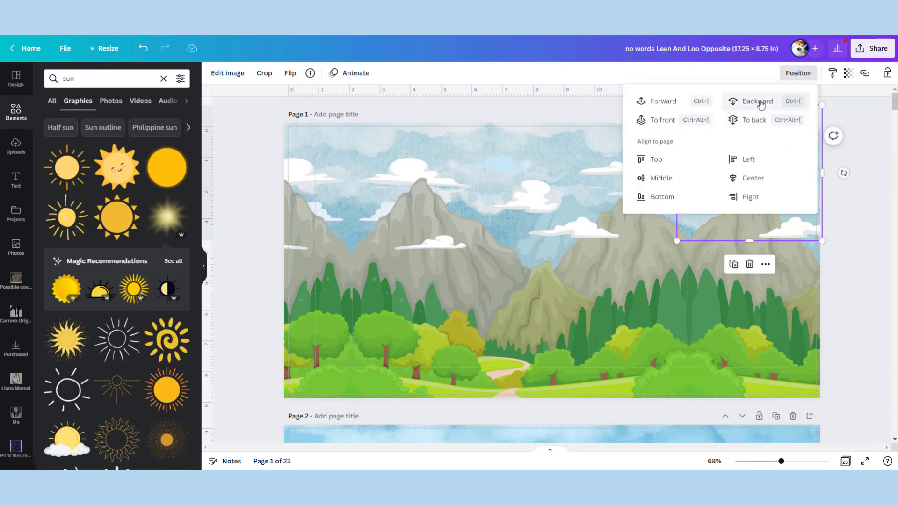
left_click(881, 191)
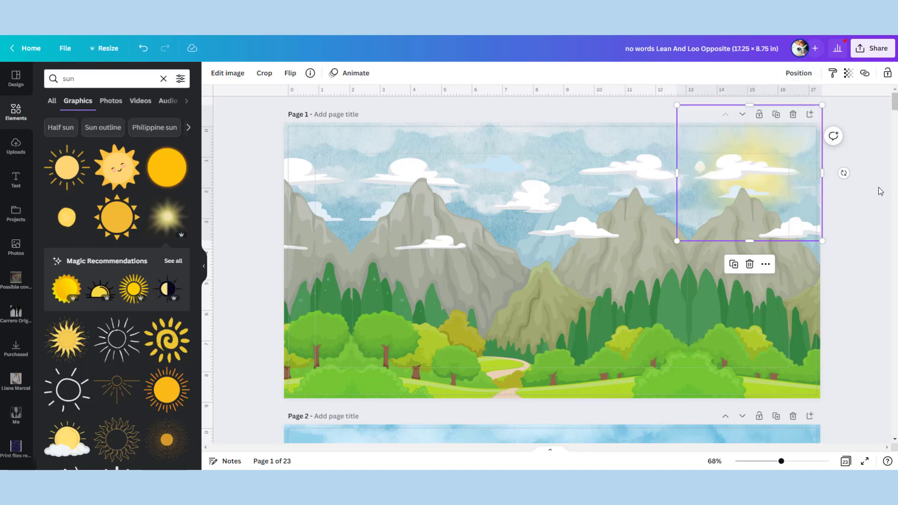
left_click(869, 240)
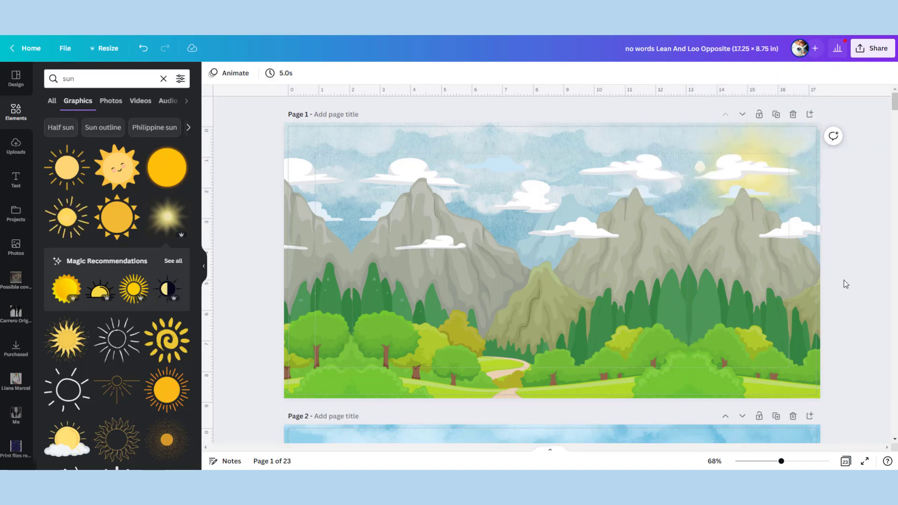
Select all sky, mountain and sun graphics on page 1, shift them slightly to the right and group them
scroll(845, 280, "down", 2)
scroll(846, 288, "up", 2)
left_click_drag(860, 400, 282, 143)
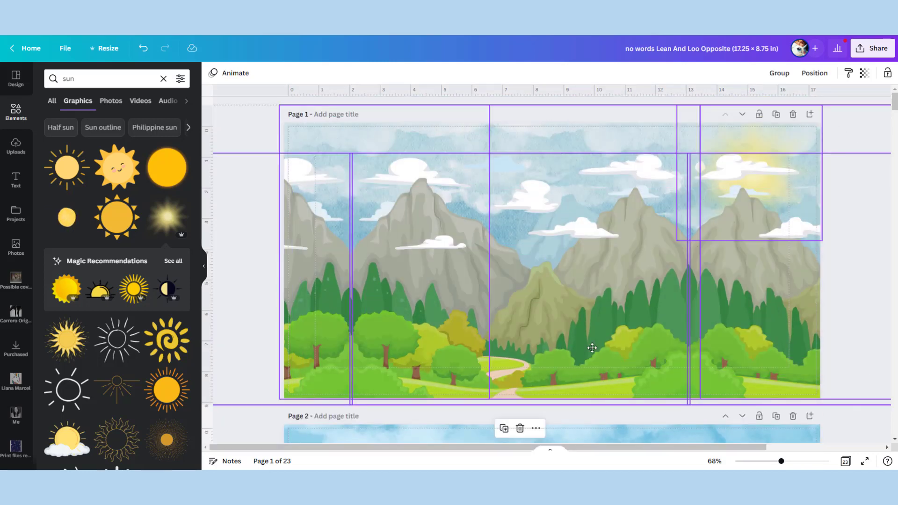
mouse_move(592, 347)
left_mouse_down()
mouse_move(589, 323)
mouse_move(592, 348)
mouse_move(601, 352)
left_mouse_up()
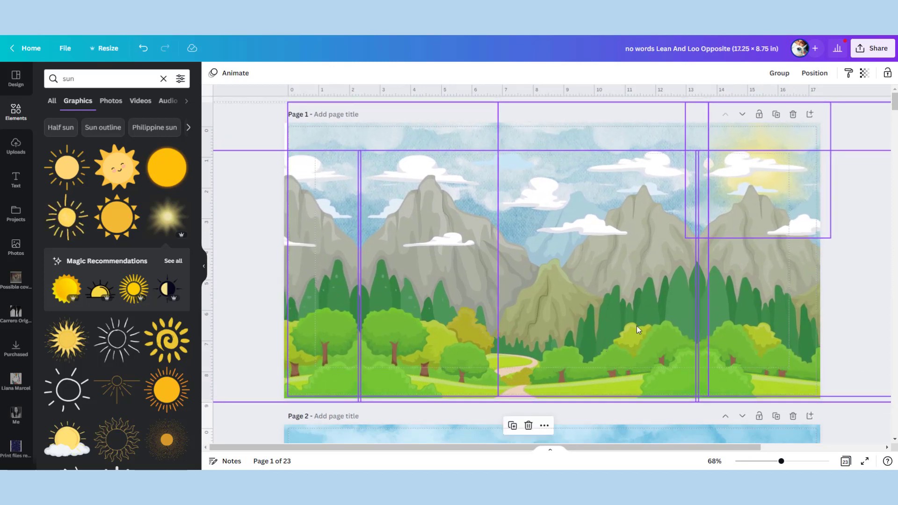
left_click(779, 74)
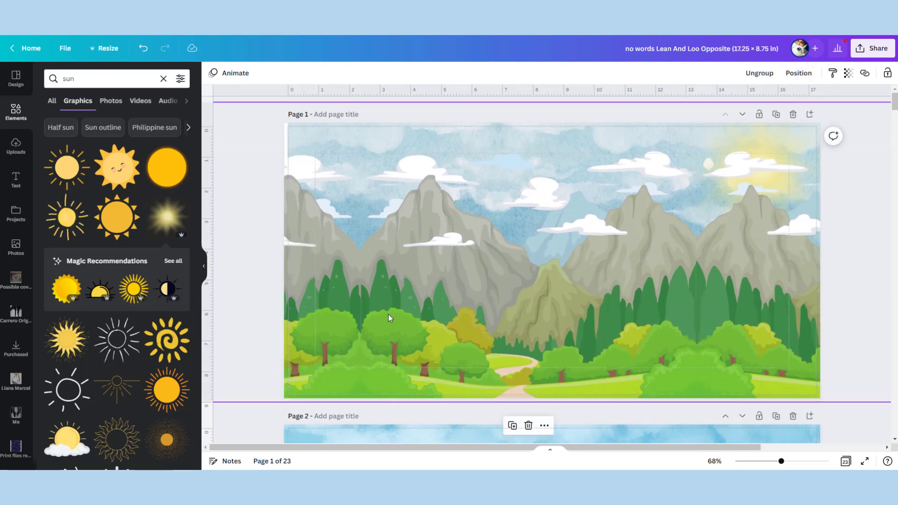
left_click(256, 429)
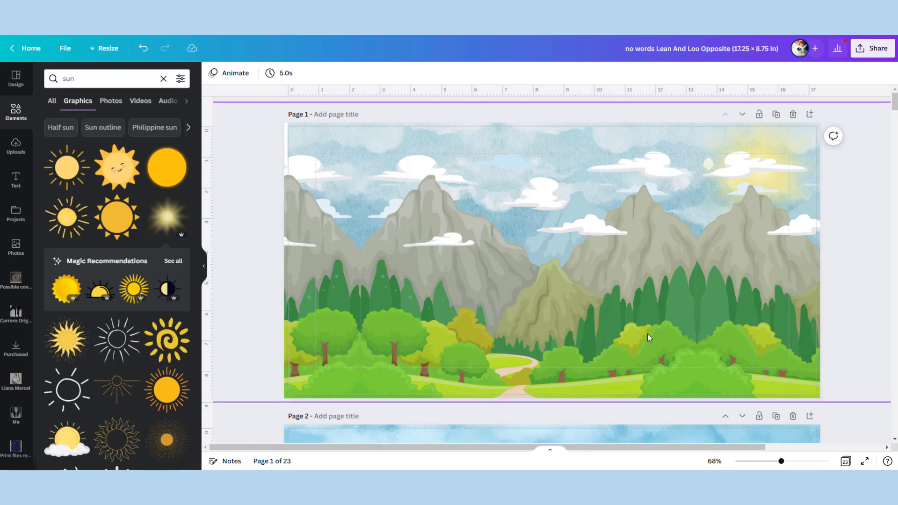
Search the elements for "grass" and show all matching graphics
left_click(17, 114)
left_click(142, 77)
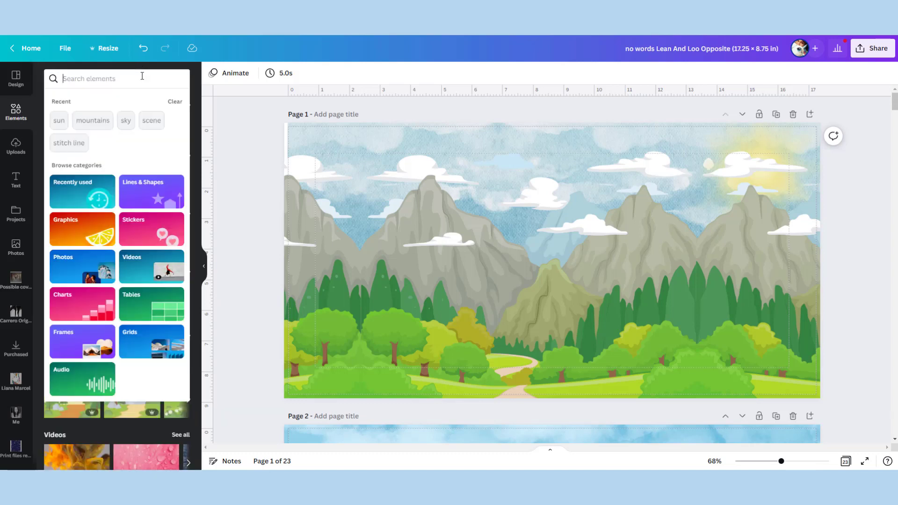
type("grass")
key("Return")
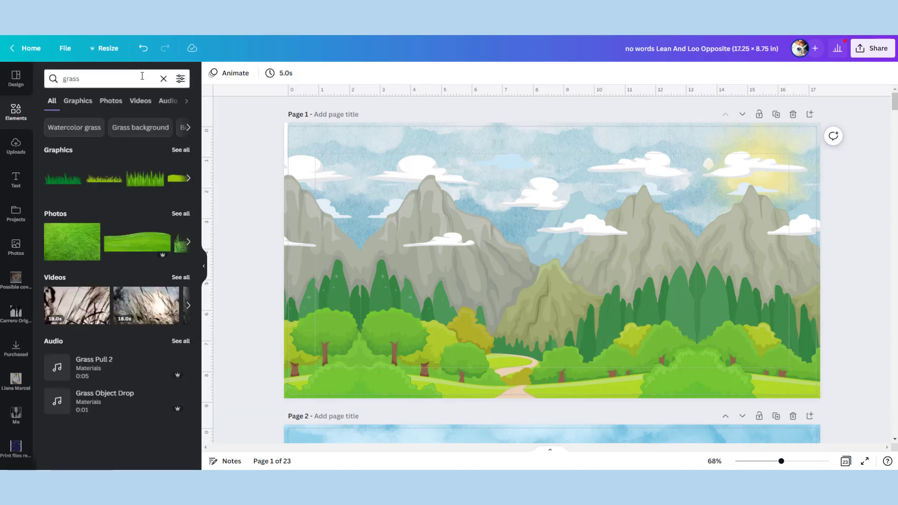
left_click(186, 149)
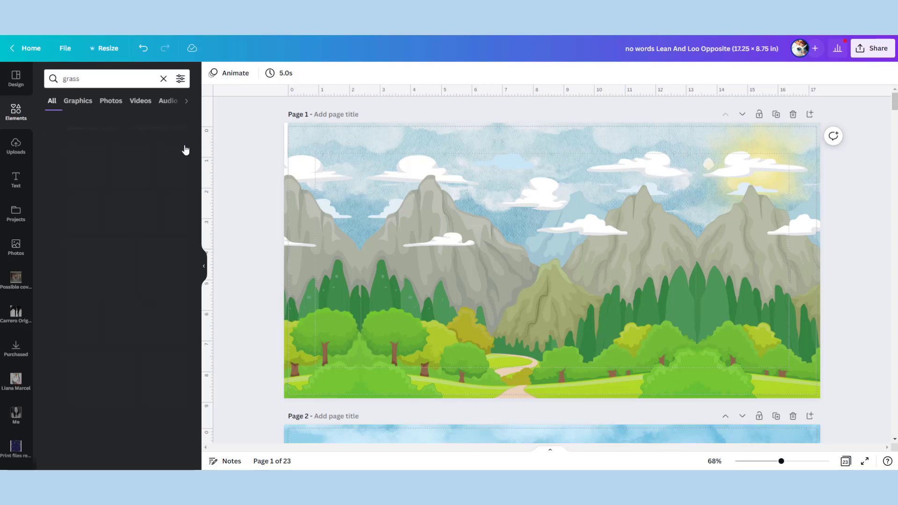
Add the two-tone green grassy hill graphic and enlarge it across the full width of page 1's lower half
scroll(166, 191, "down", 2)
scroll(166, 190, "down", 1)
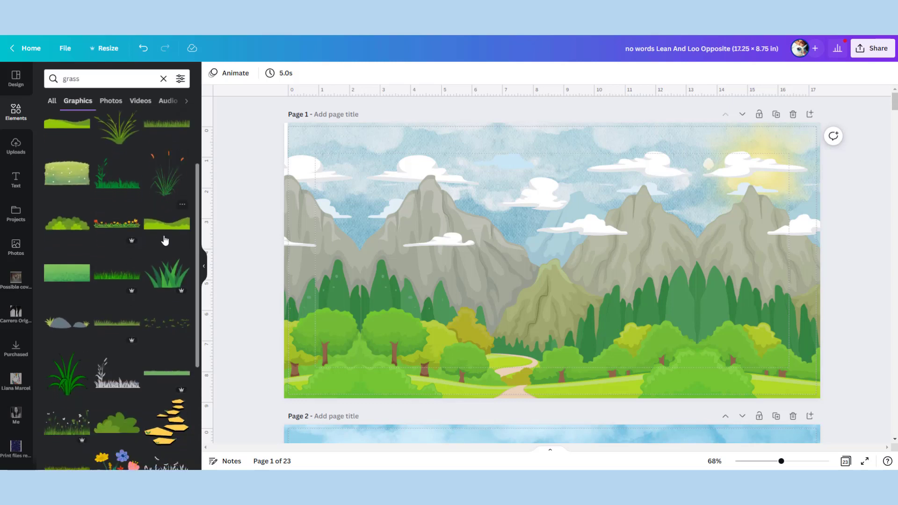
left_click(166, 224)
left_click_drag(588, 300, 525, 368)
left_click_drag(494, 307, 877, 202)
left_click_drag(872, 303, 845, 357)
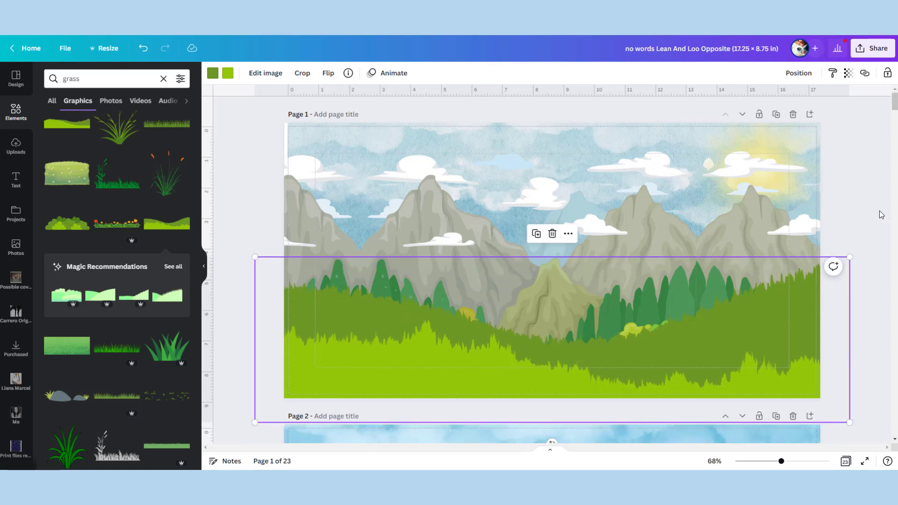
left_click(880, 214)
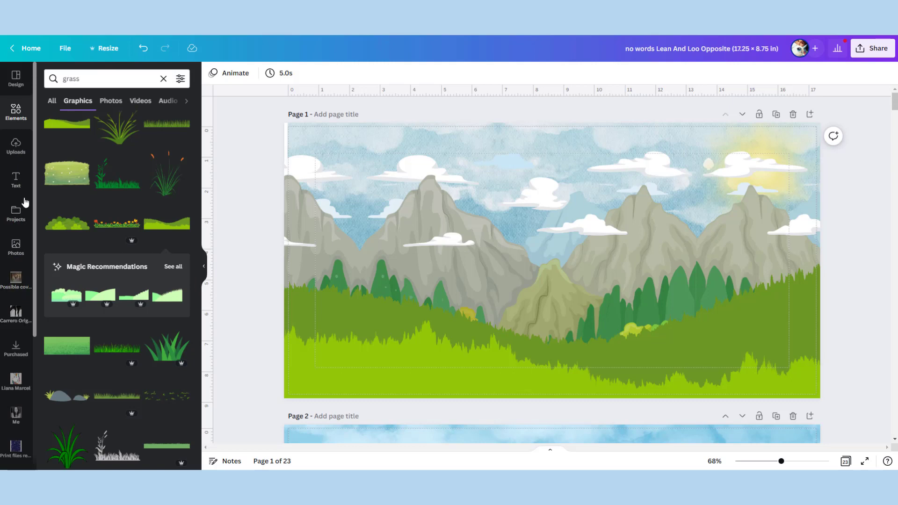
Clear the grass search, add a square shape to page 1 and fill it with white
left_click(19, 125)
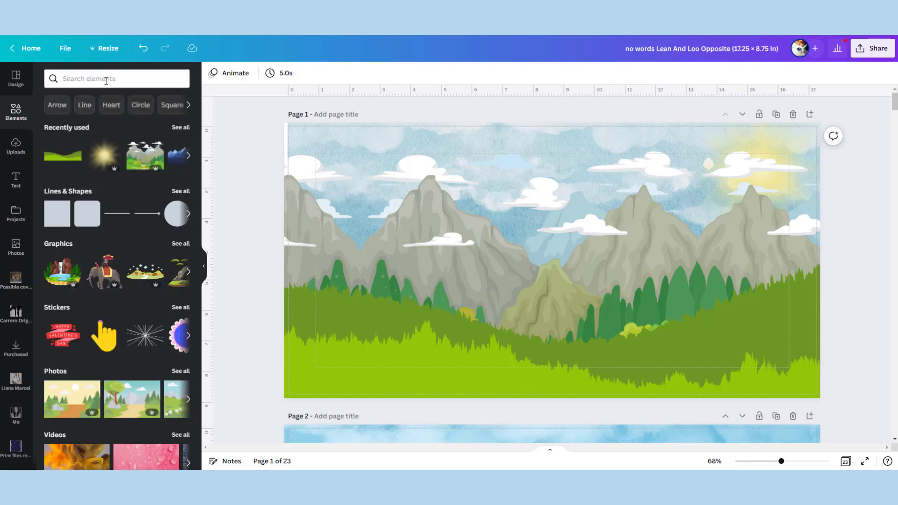
left_click(104, 80)
key("Escape")
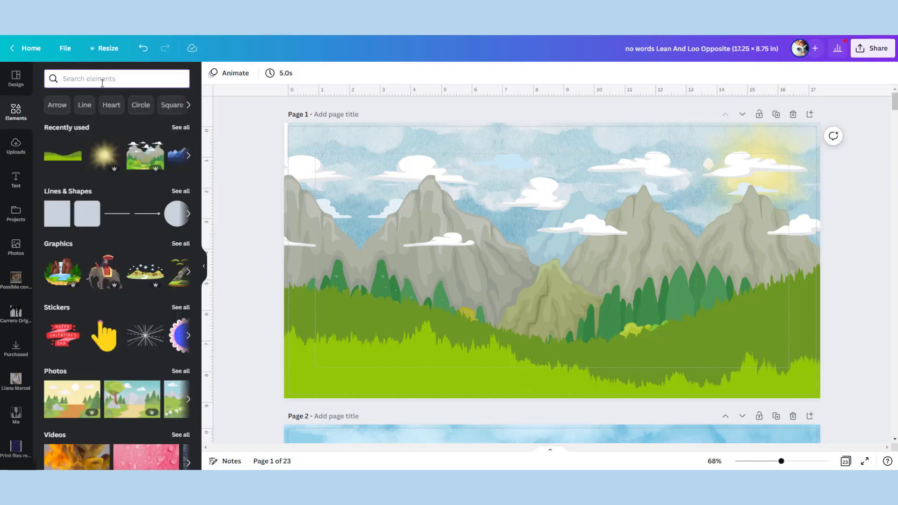
left_click(58, 227)
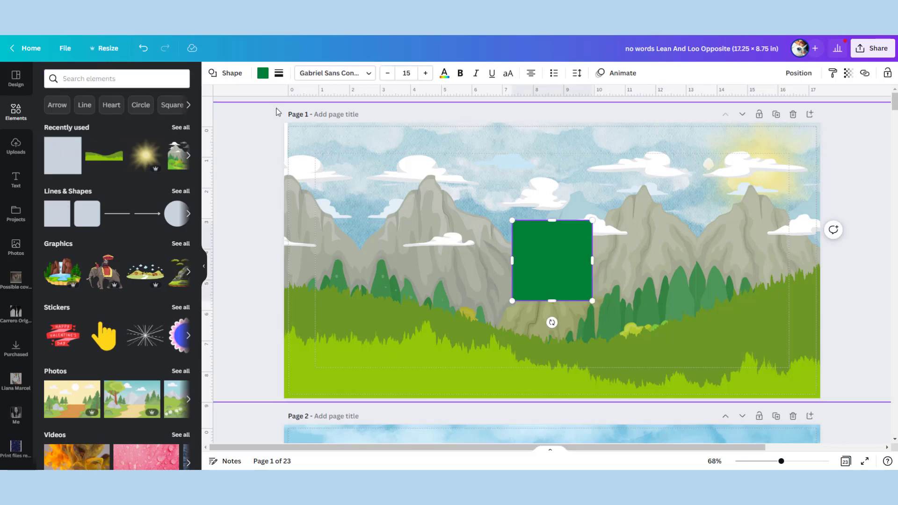
left_click(263, 73)
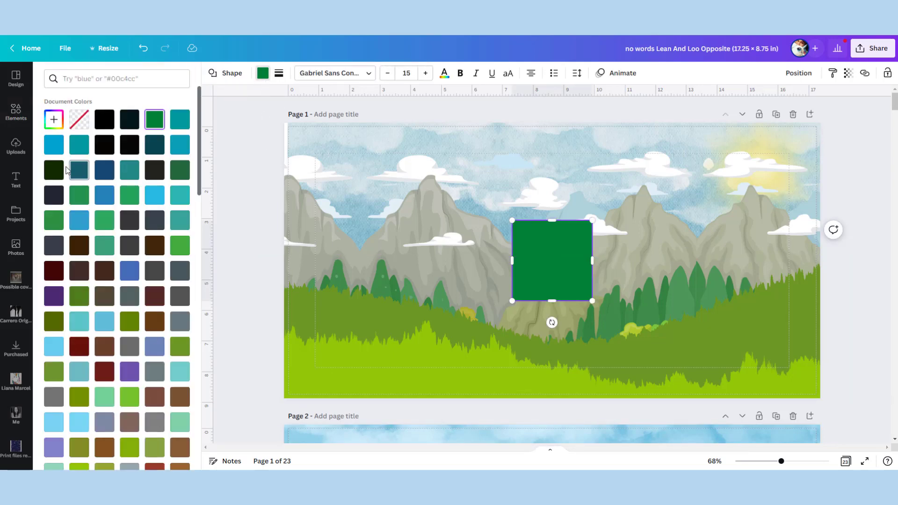
scroll(173, 379, "down", 20)
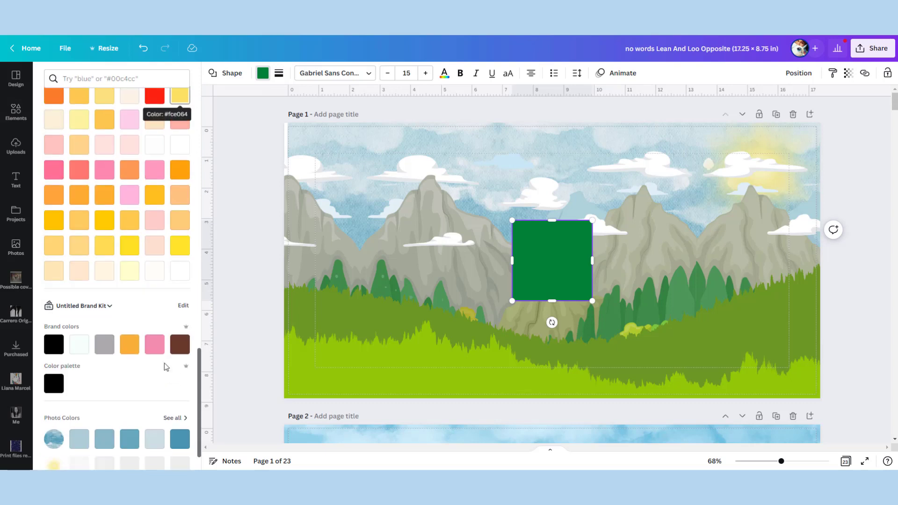
scroll(140, 388, "down", 3)
left_click(179, 371)
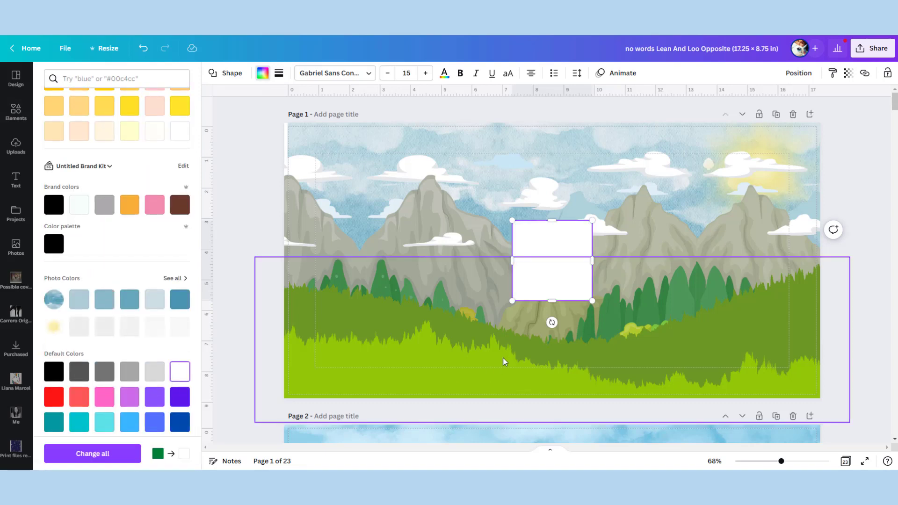
Enlarge the white square to cover all of page 1 and set its transparency to 31
left_click_drag(563, 242, 331, 138)
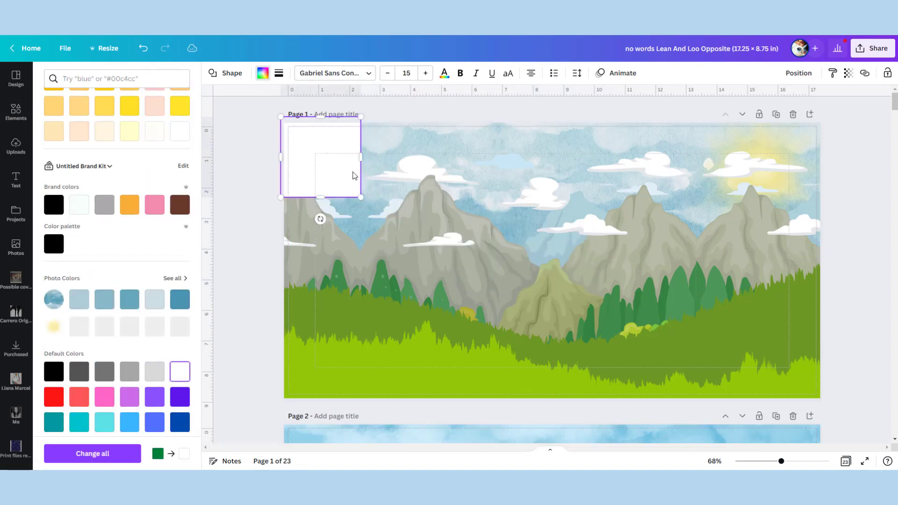
left_click_drag(361, 197, 870, 404)
left_click(848, 73)
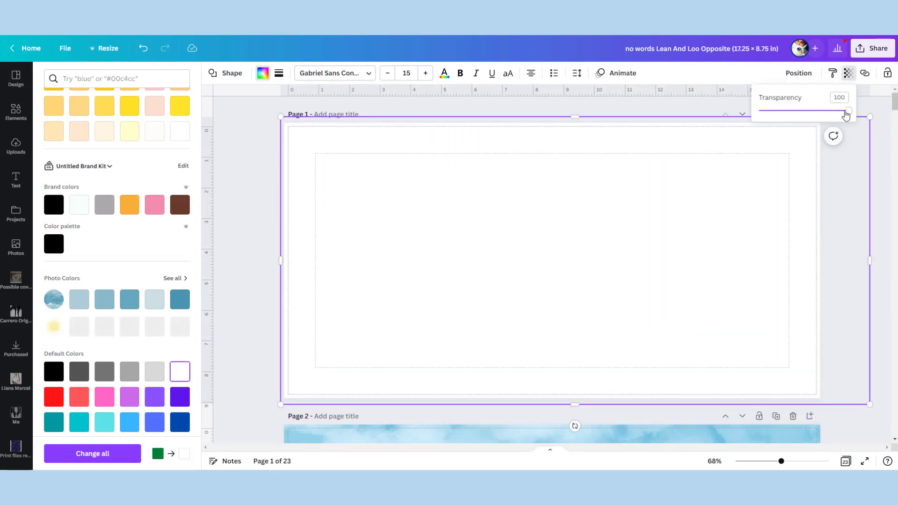
left_click_drag(846, 115, 790, 115)
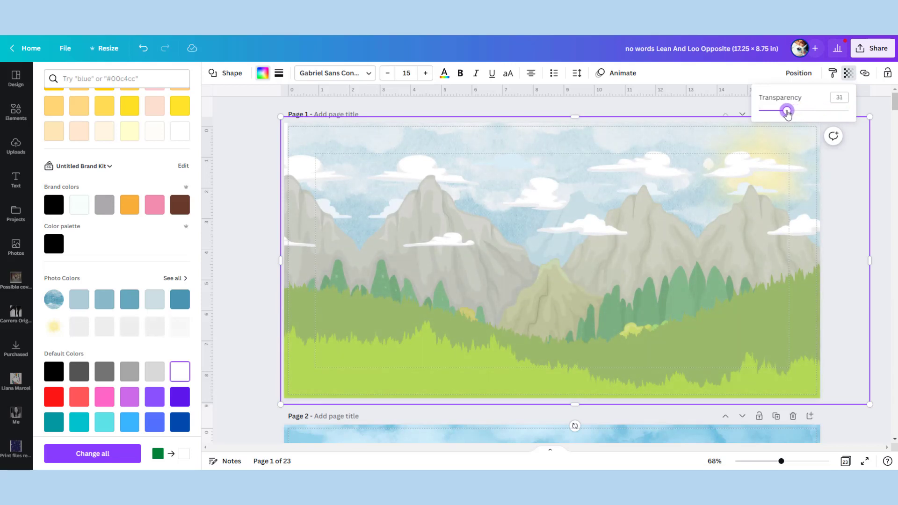
left_click(885, 305)
left_click(885, 309)
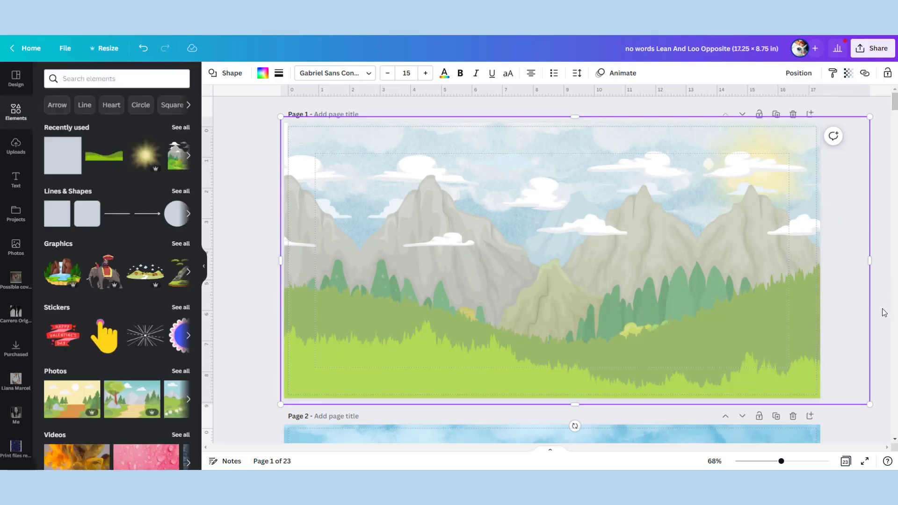
Copy the red devil bear from page 4 and place it on the right-hand grass of page 1
scroll(862, 341, "down", 13)
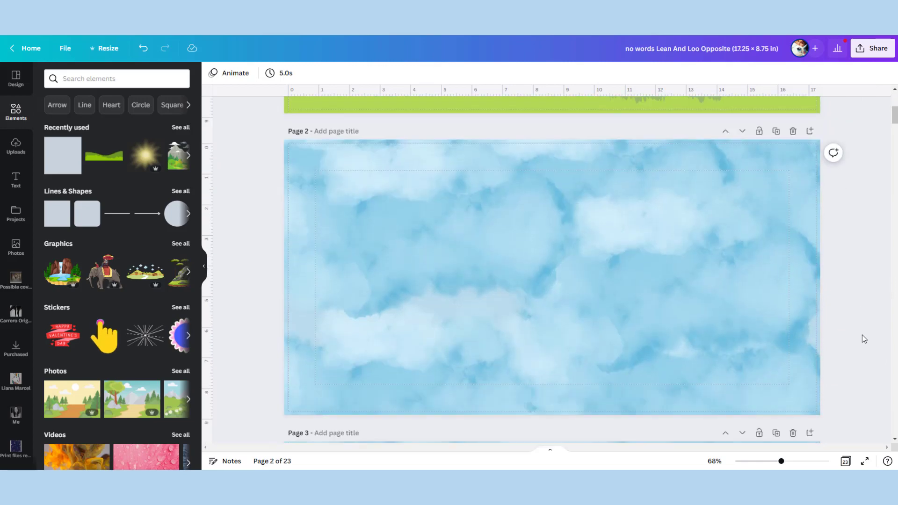
scroll(421, 296, "down", 6)
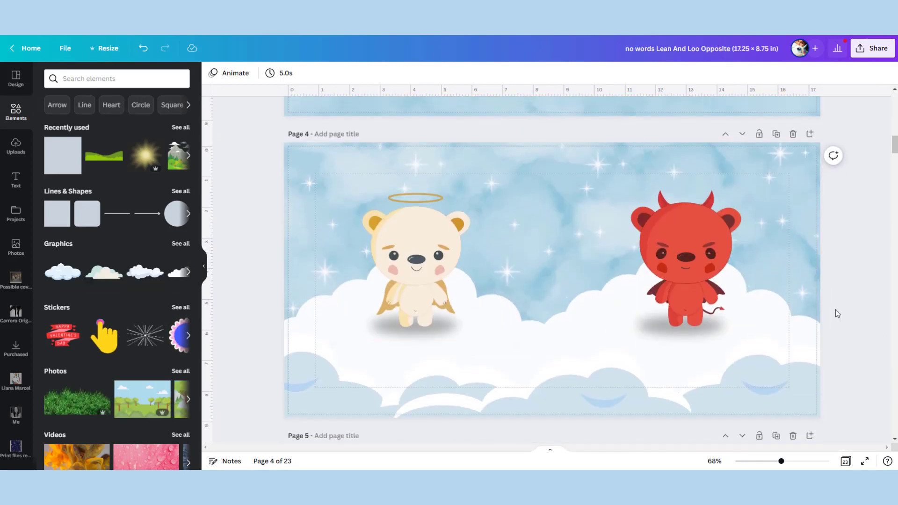
scroll(835, 310, "up", 3)
scroll(769, 321, "down", 3)
left_click(684, 264)
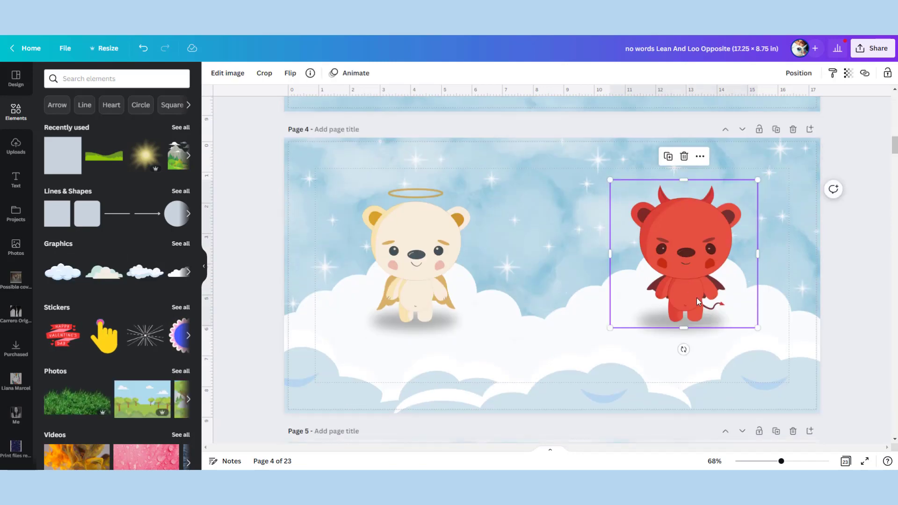
scroll(745, 328, "up", 20)
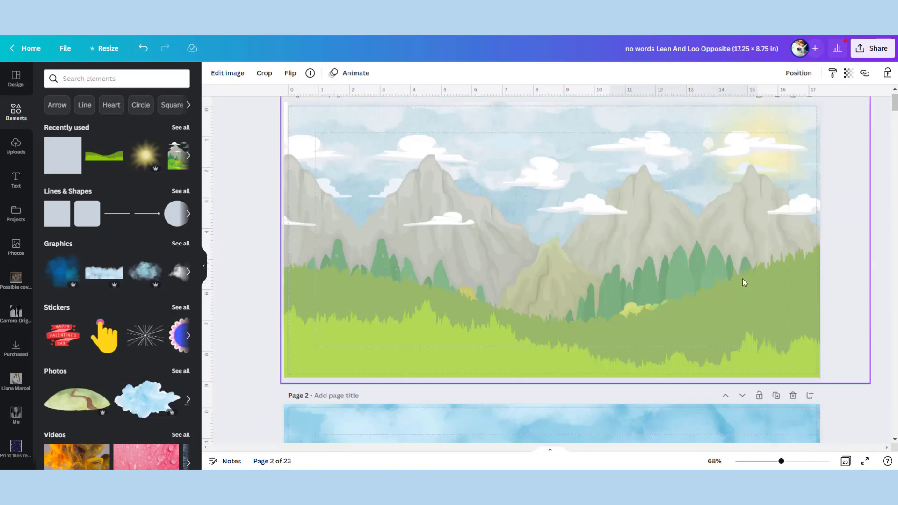
scroll(742, 279, "up", 1)
key("ctrl+v")
left_click_drag(703, 222, 703, 286)
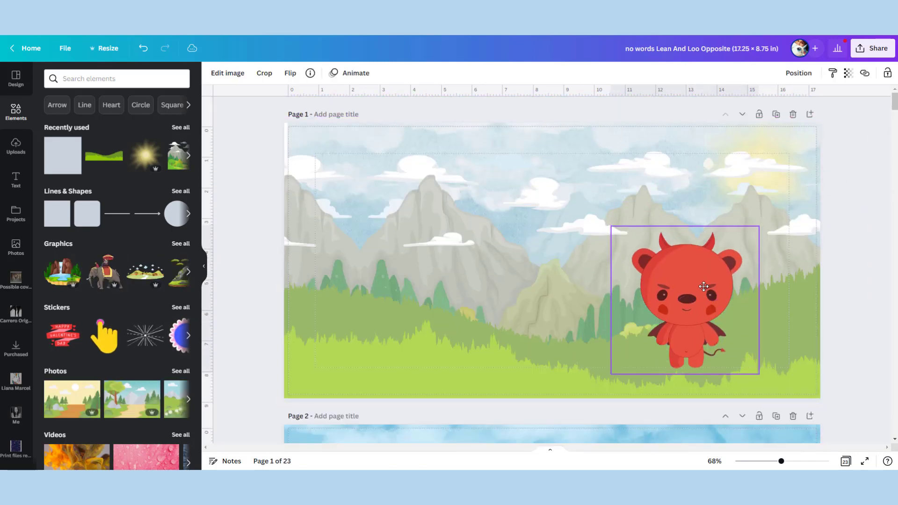
Copy the cream angel bear from page 4 and place it on the left-hand grass of page 1
scroll(835, 313, "down", 14)
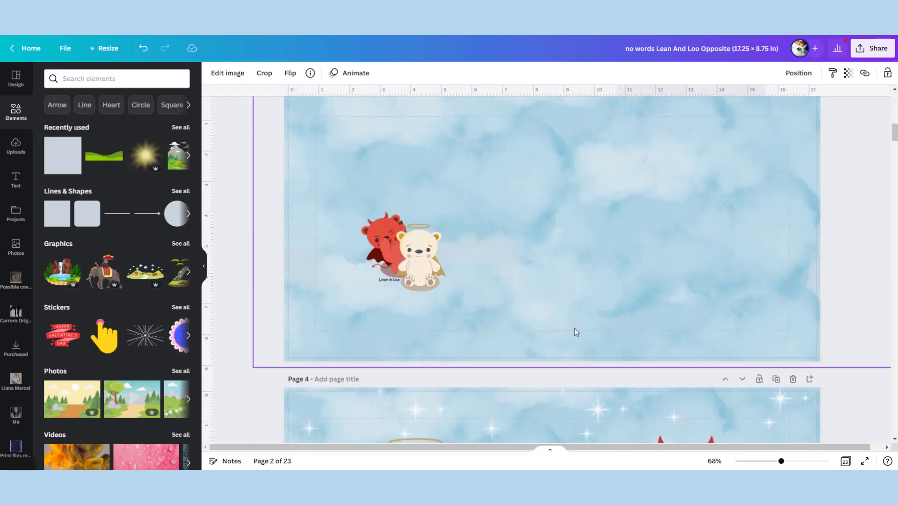
scroll(574, 331, "down", 5)
left_click(409, 308)
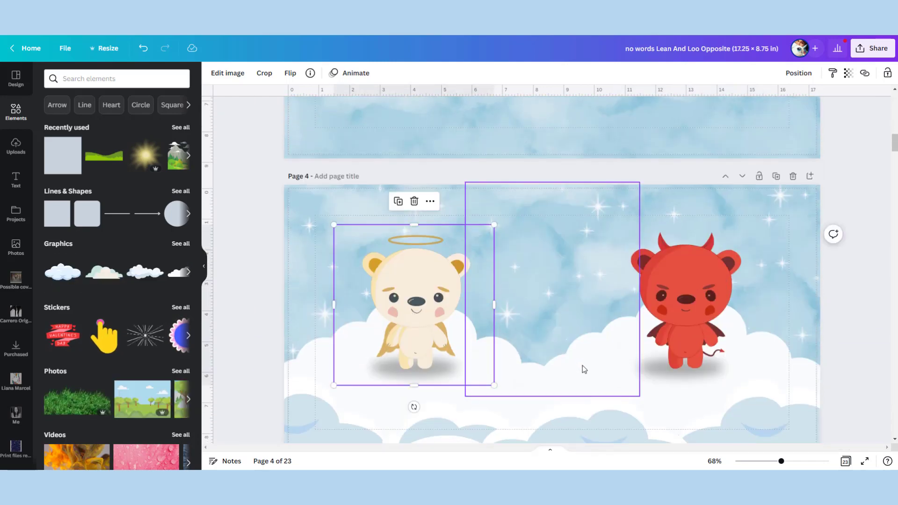
scroll(584, 367, "up", 18)
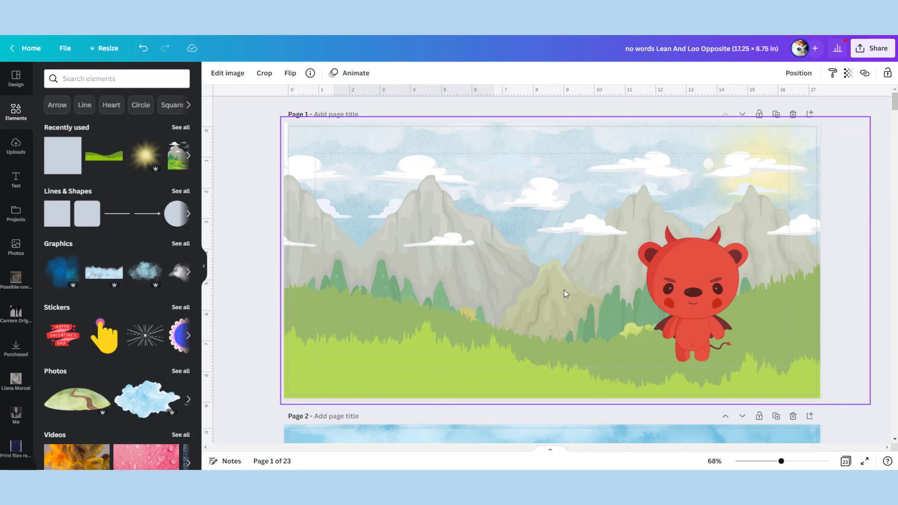
key("ctrl+v")
left_click_drag(429, 236, 437, 285)
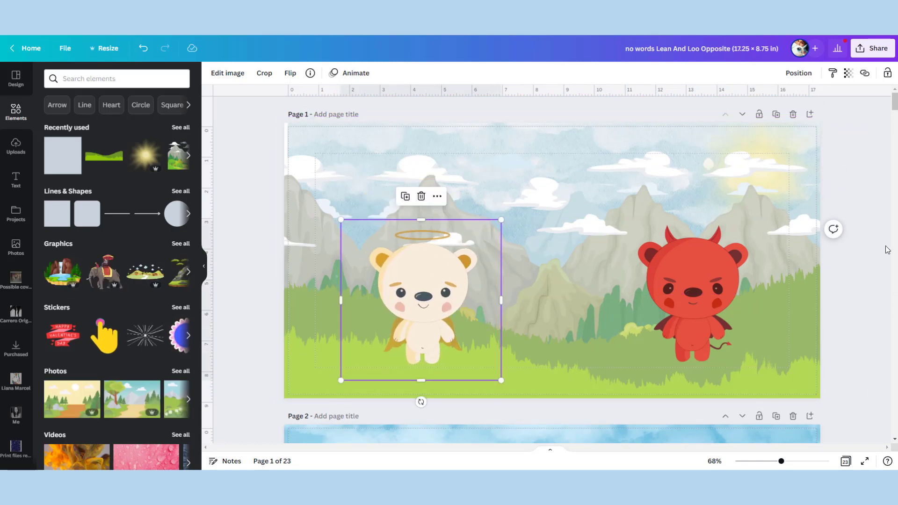
Duplicate page 1 with both bears, and delete the two bears from the original page 1
left_click(776, 114)
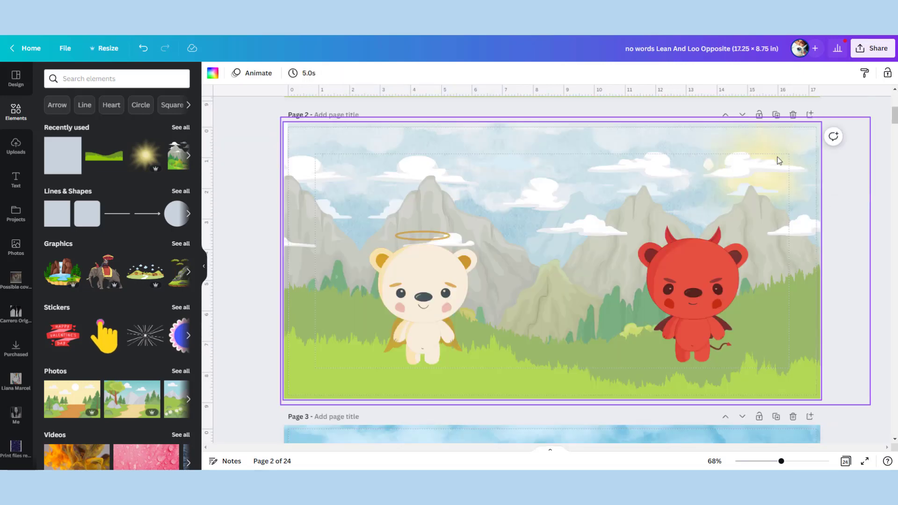
scroll(781, 192, "up", 5)
left_click(729, 212)
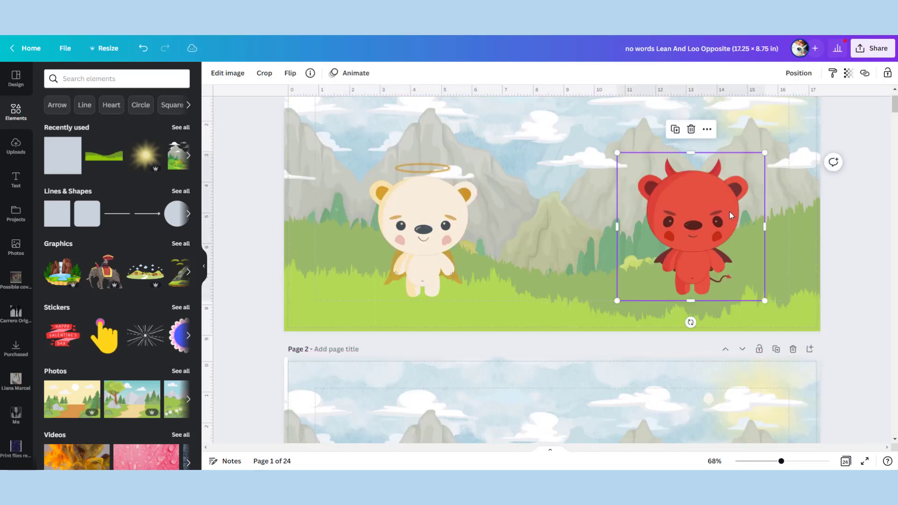
key("Delete")
left_click(448, 226)
key("Delete")
scroll(795, 263, "up", 2)
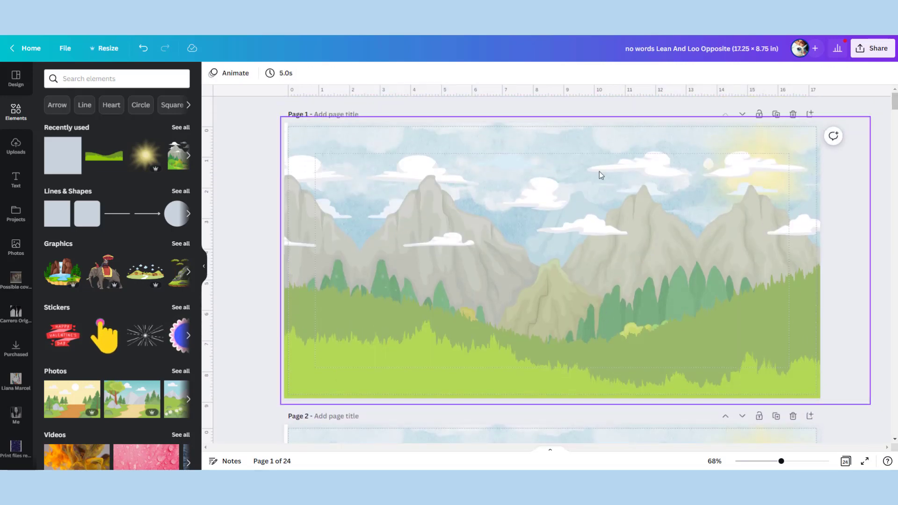
Shift the grouped landscape and the white overlay on page 1 slightly left to cover the gap along the page's left edge
left_click_drag(292, 148, 306, 174)
left_click(289, 136)
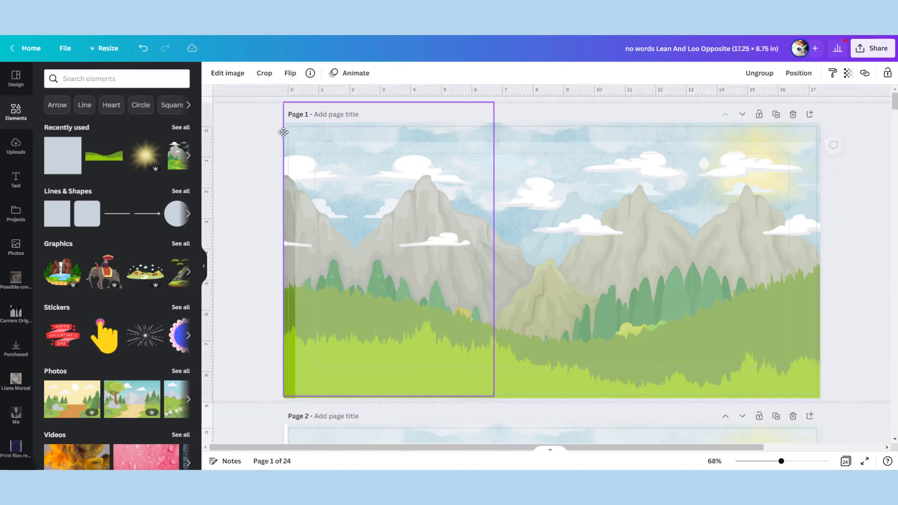
mouse_move(596, 257)
left_mouse_down()
mouse_move(587, 249)
mouse_move(606, 262)
mouse_move(593, 262)
left_mouse_up()
left_click(848, 204)
left_click_drag(790, 251, 764, 224)
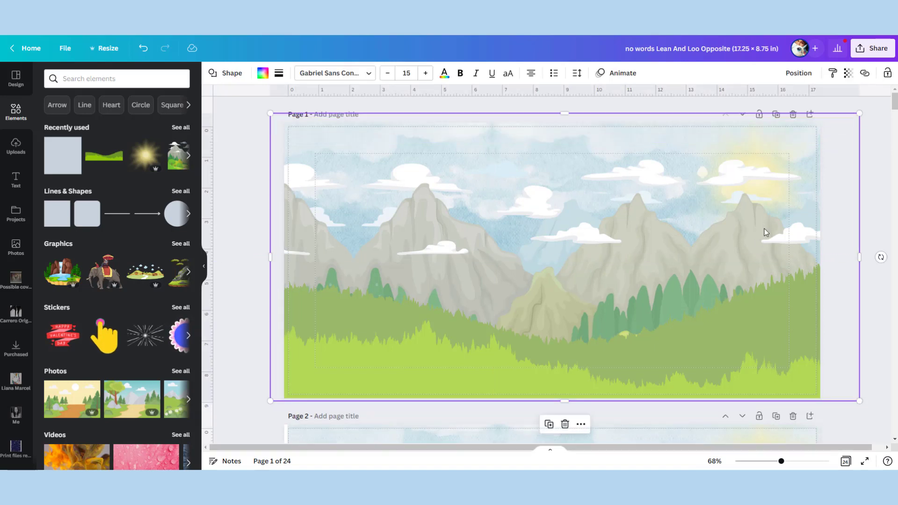
Download only page 1 as a PNG at size 2.75 and dismiss the download notice
left_click(68, 50)
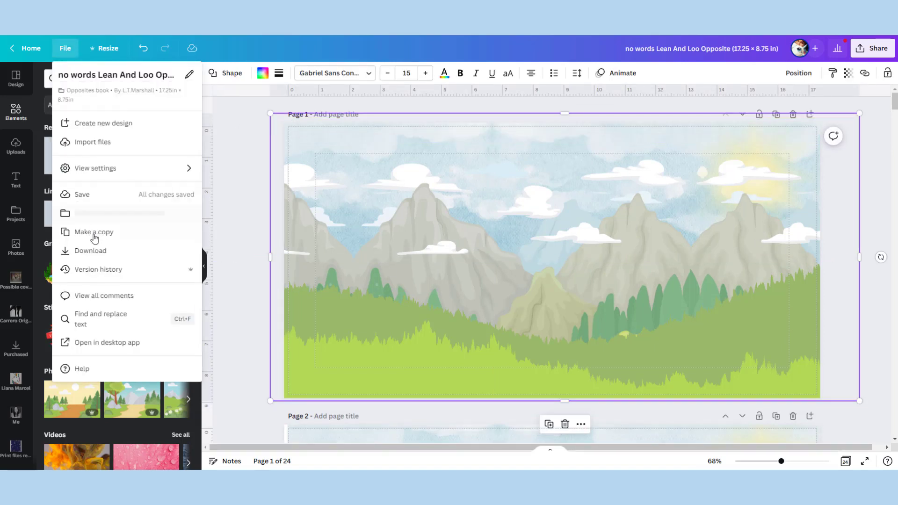
left_click(100, 249)
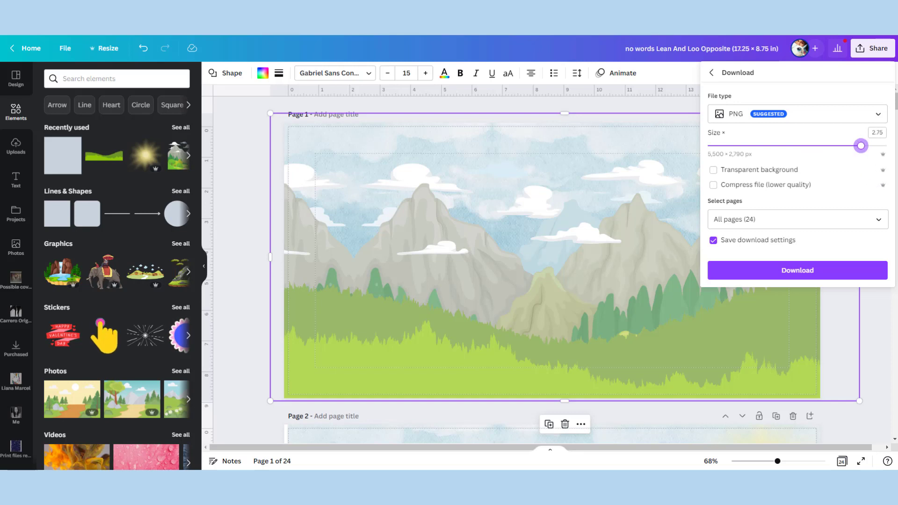
left_click(746, 219)
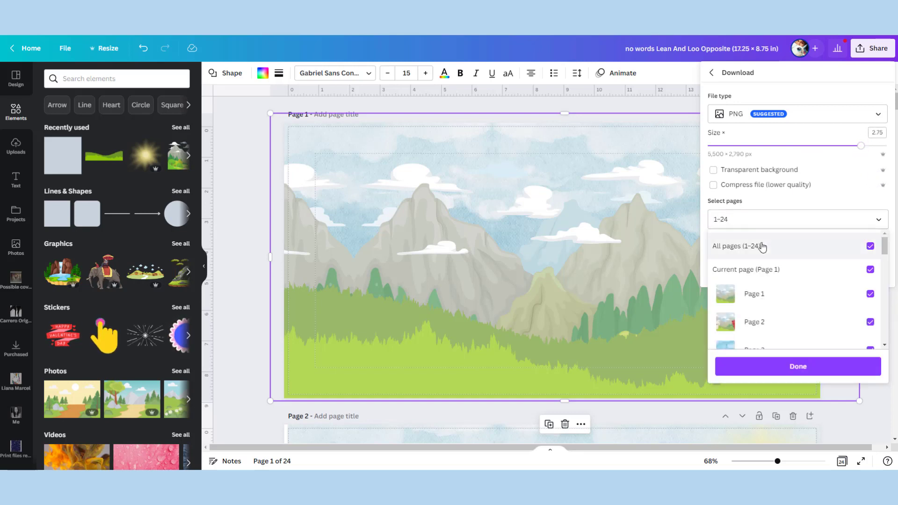
left_click(757, 245)
left_click(772, 270)
left_click(794, 367)
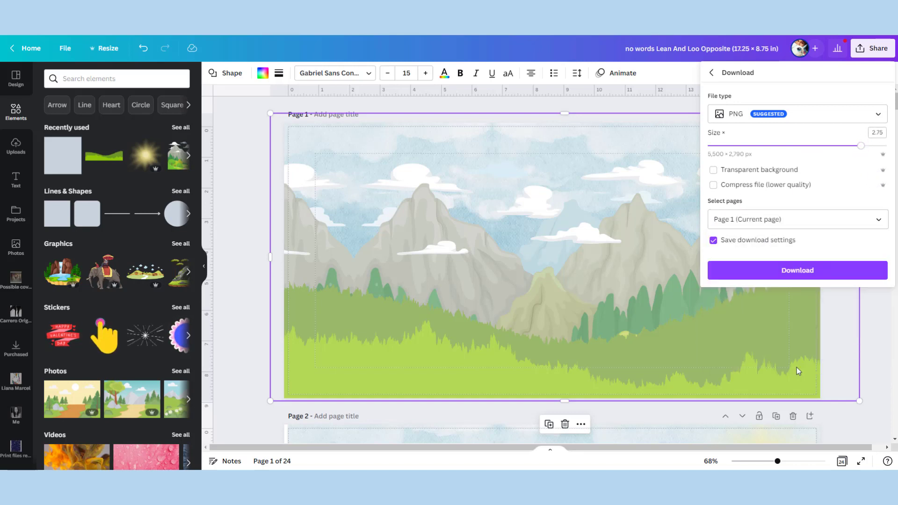
left_click(835, 271)
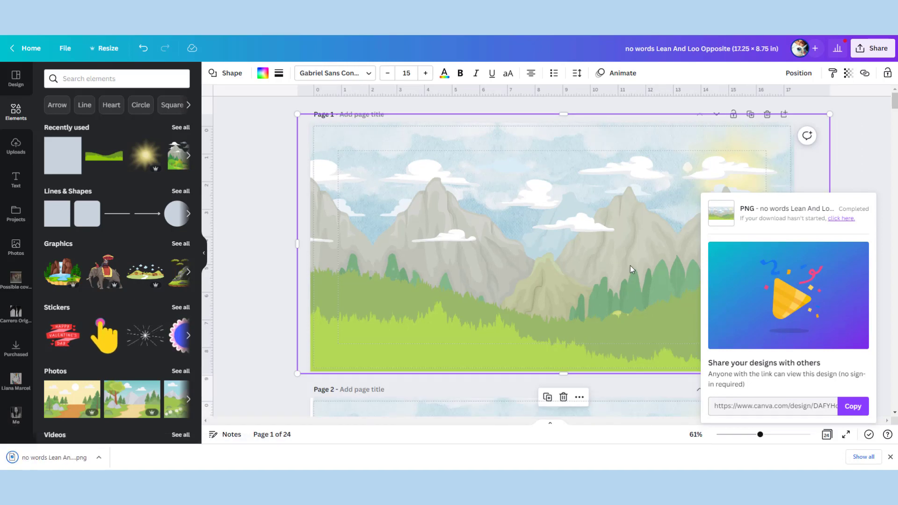
left_click(860, 147)
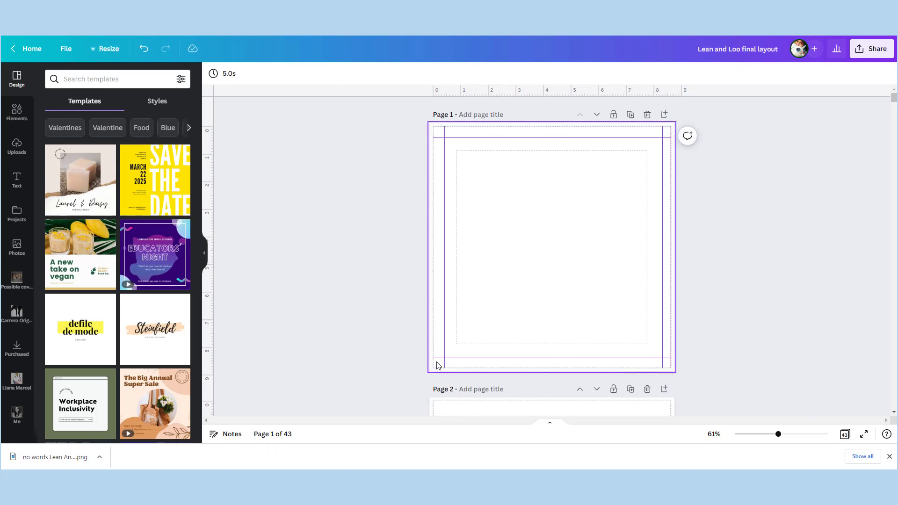
Upload the downloaded image "no words Lean And Loo Opposite (17.25 × 8.75 in)" to the "Lean and Loo final layout" design
left_click(14, 155)
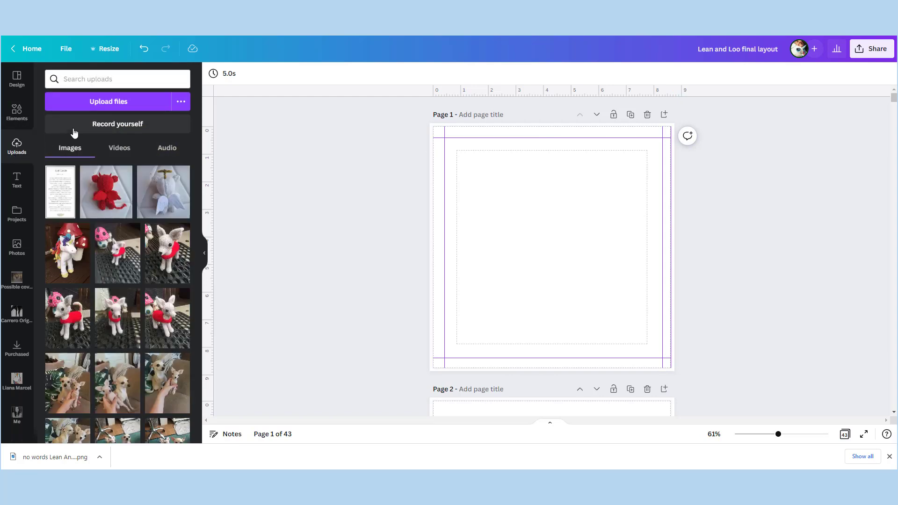
left_click(102, 106)
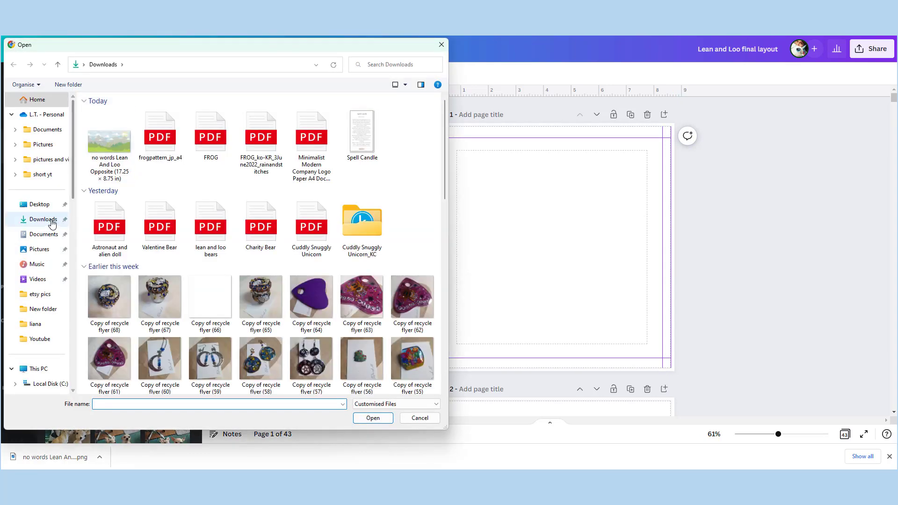
left_click(119, 136)
double_click(119, 137)
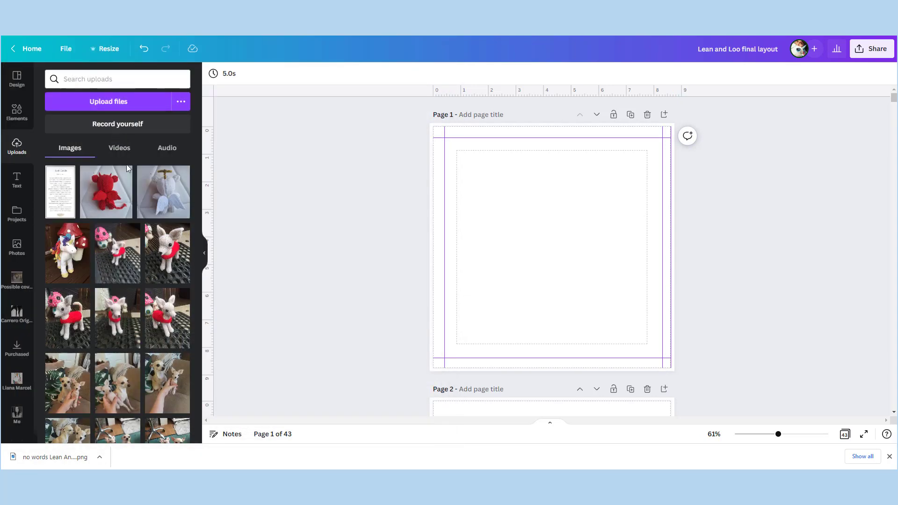
Add the uploaded landscape to page 1 and enlarge it from the page's upper-left corner until its left half fills the page
left_click(117, 196)
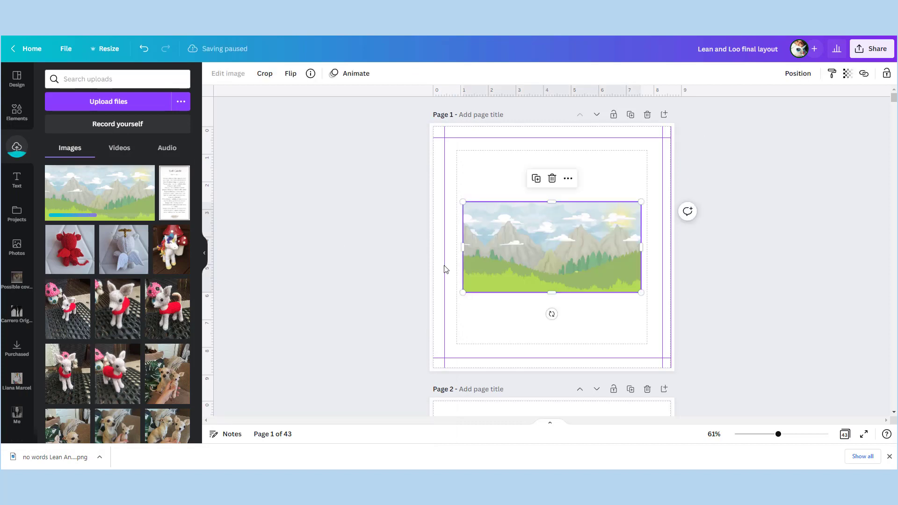
left_click_drag(594, 260, 556, 181)
left_click_drag(607, 214, 888, 426)
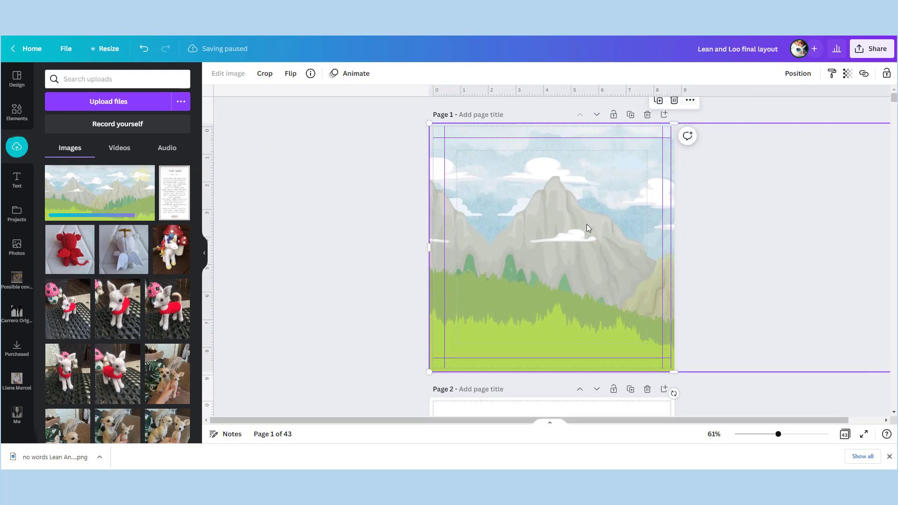
Copy the landscape from page 1 onto page 2 and shift it left until its right half fills the page
right_click(557, 181)
left_click(594, 192)
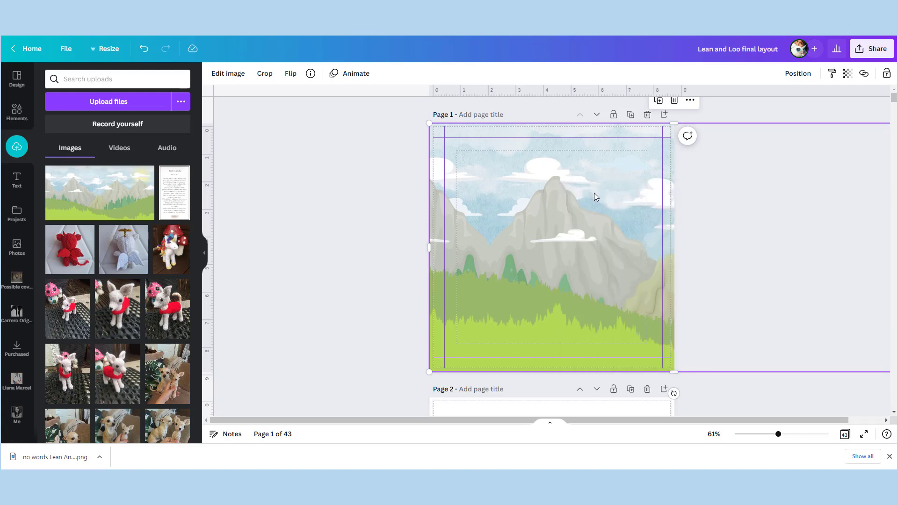
scroll(594, 192, "down", 6)
left_click(544, 219)
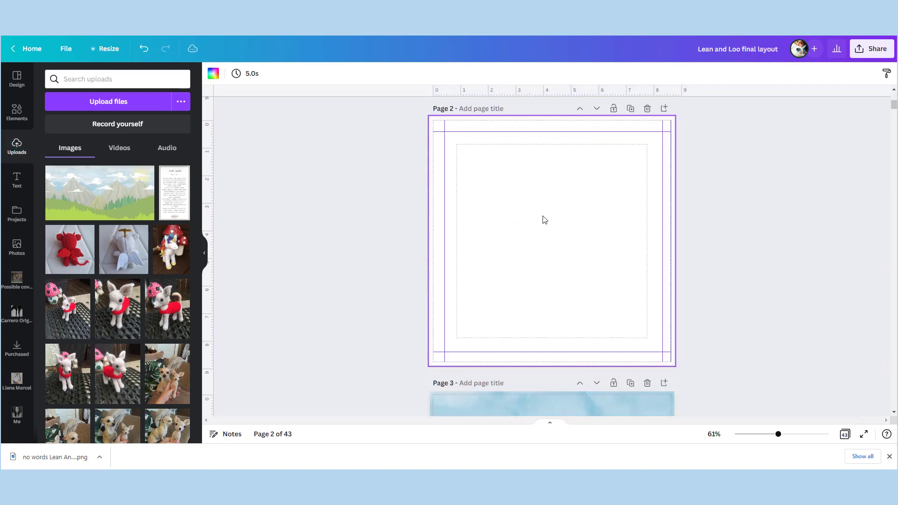
right_click(544, 219)
left_click(569, 246)
left_click_drag(565, 243, 359, 243)
left_click(783, 204)
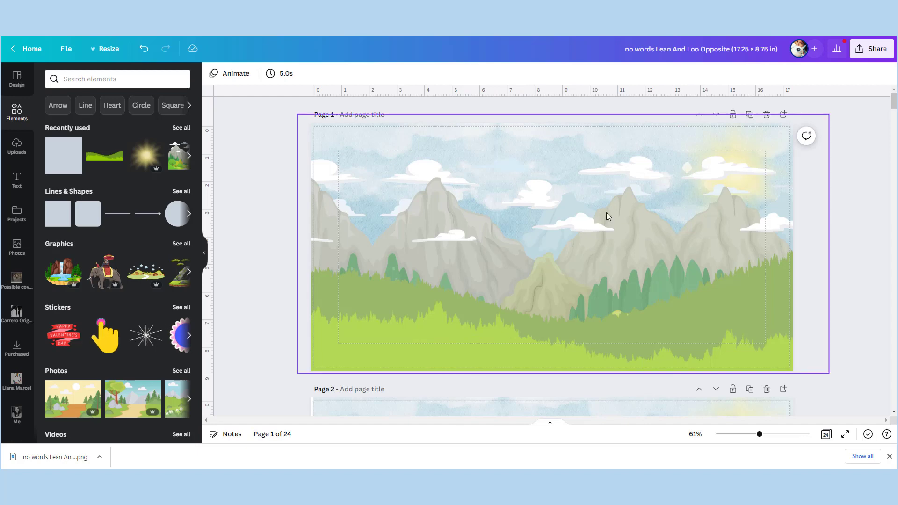
Copy the red devil bear from page 2 of the "no words" design and place it centred low on page 2 of "Lean and Loo final layout"
scroll(606, 213, "down", 6)
left_click(670, 261)
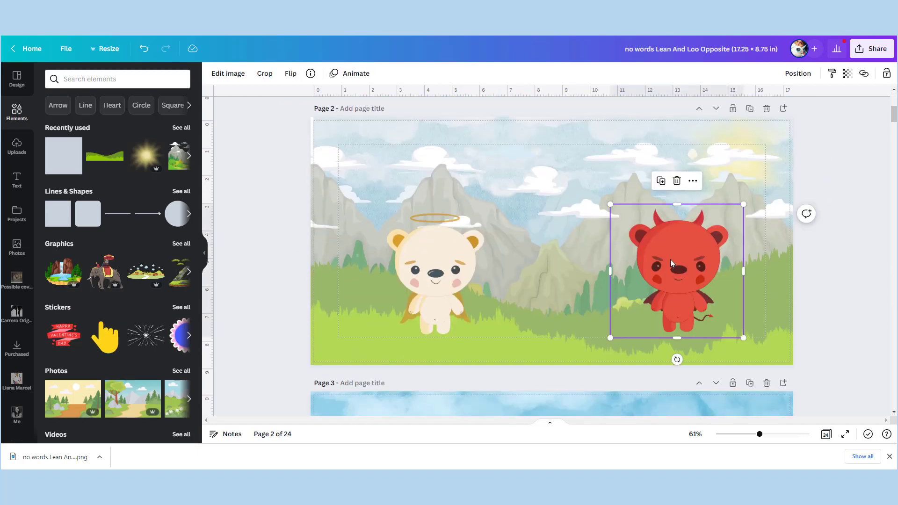
right_click(669, 259)
left_click(704, 183)
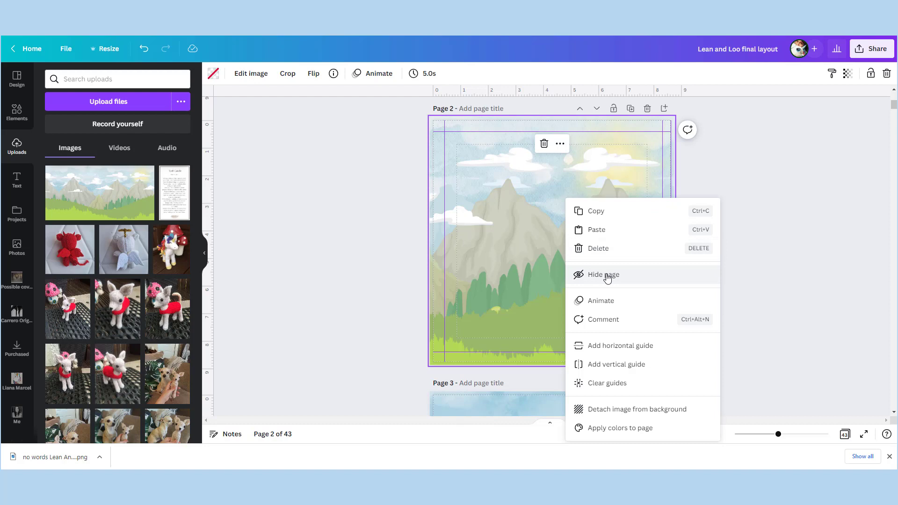
left_click(596, 229)
left_click_drag(513, 192, 565, 265)
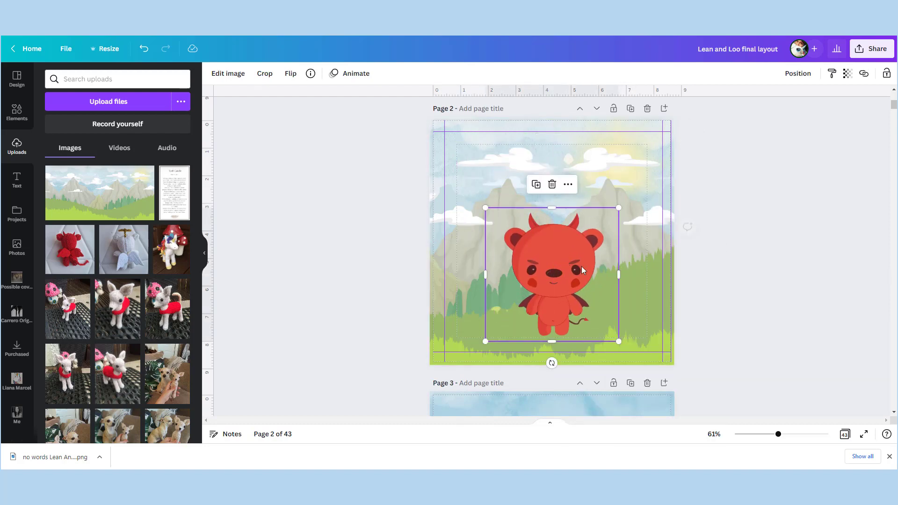
Copy the cream angel bear from page 2 of the "no words" design and place it centred low on page 1 of "Lean and Loo final layout"
scroll(622, 262, "up", 5)
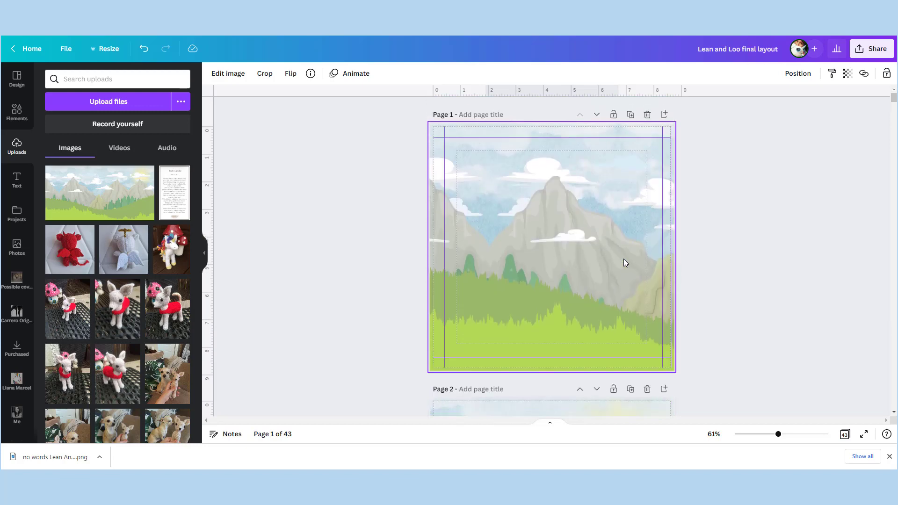
scroll(624, 263, "down", 4)
scroll(624, 261, "up", 4)
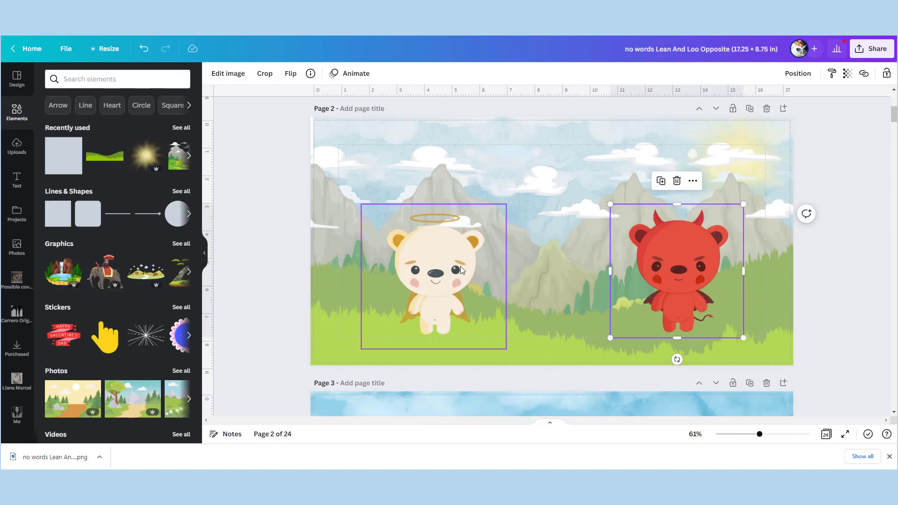
left_click(441, 252)
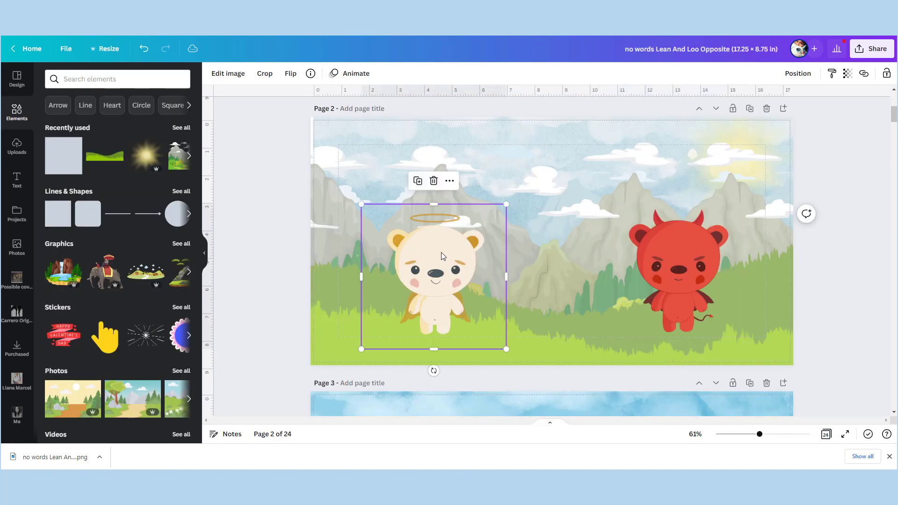
right_click(441, 252)
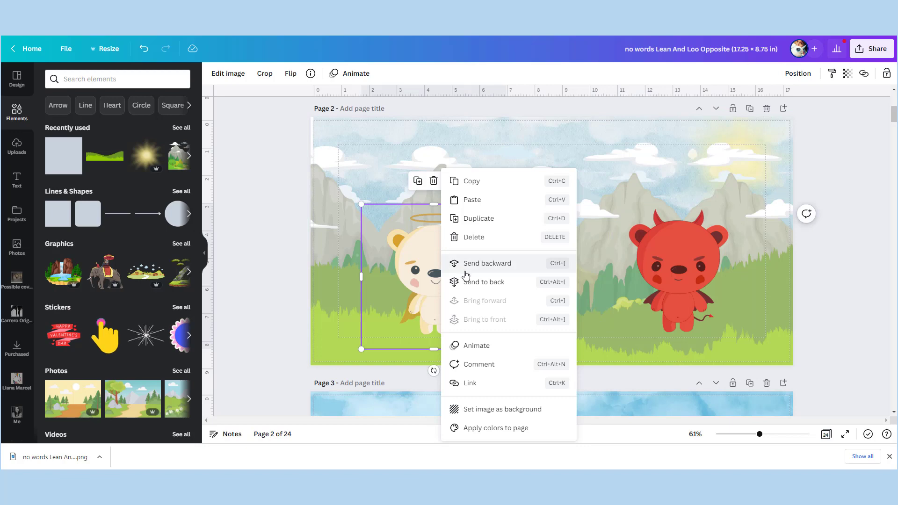
left_click(479, 187)
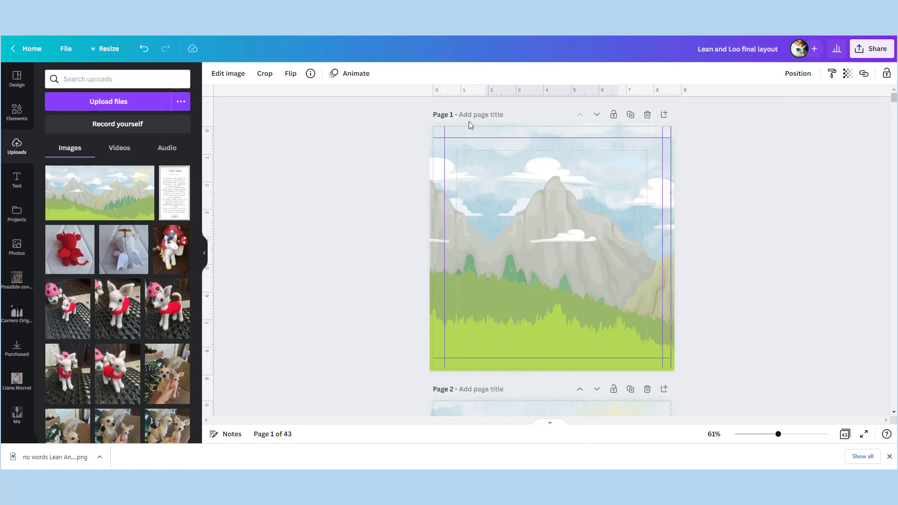
right_click(538, 253)
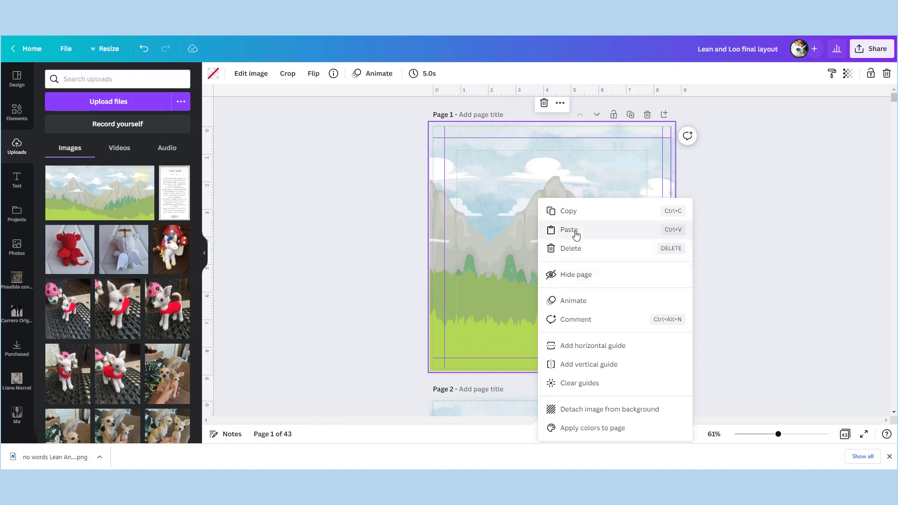
left_click(557, 228)
left_click_drag(574, 266, 571, 274)
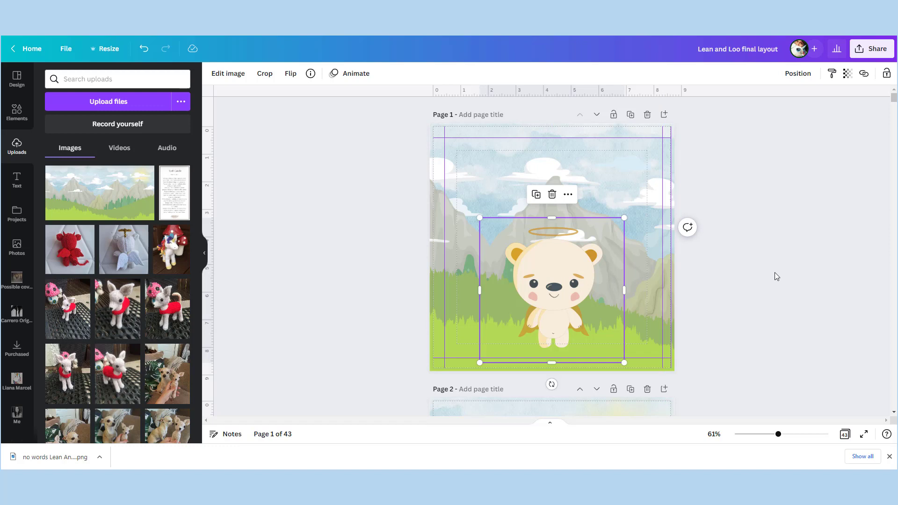
left_click_drag(571, 278, 566, 279)
Add a heading text to page 1, place it above the angel bear and enlarge it to about size 49.7
left_click(17, 178)
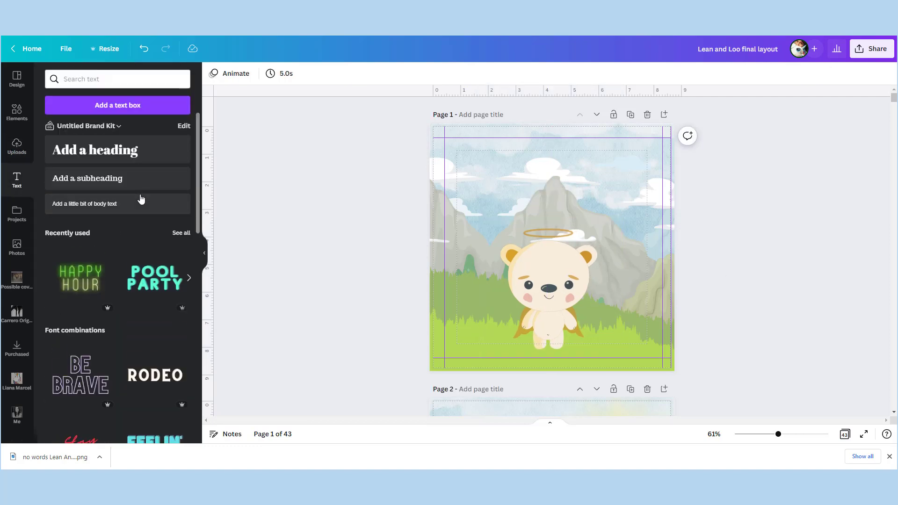
left_click(115, 155)
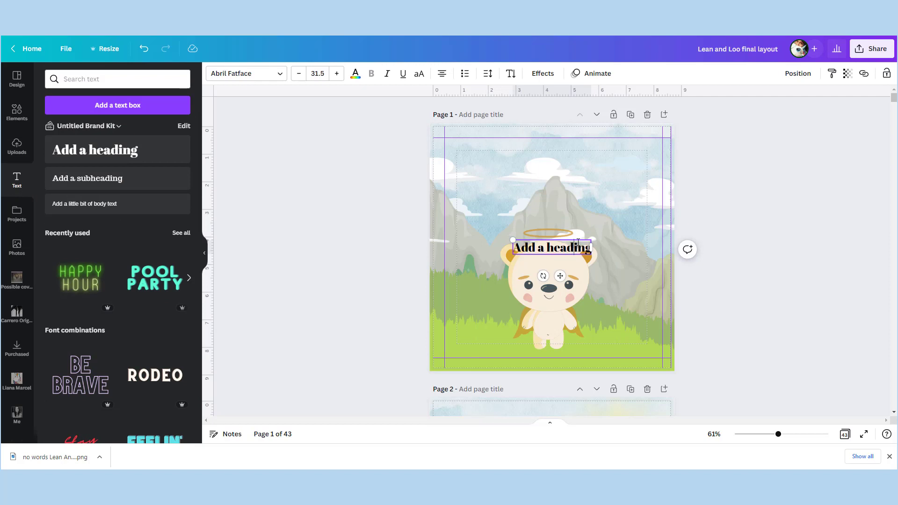
left_click_drag(586, 247, 607, 192)
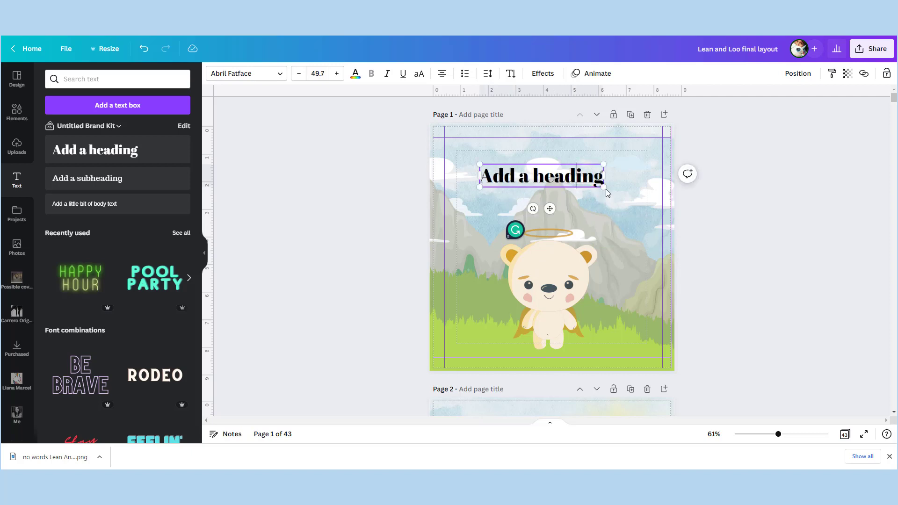
Copy the page 1 heading and paste it onto page 2 above the red bear
scroll(621, 210, "down", 3)
scroll(619, 205, "up", 3)
left_click(580, 180)
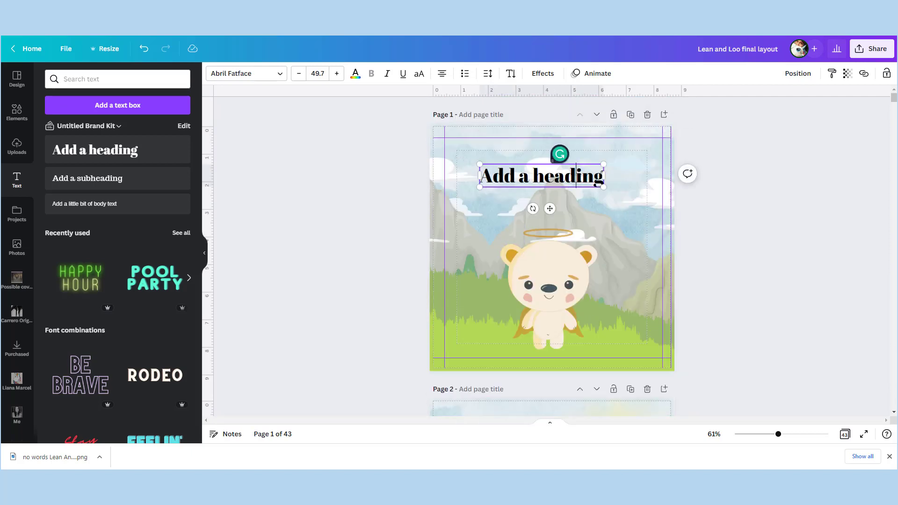
right_click(585, 187)
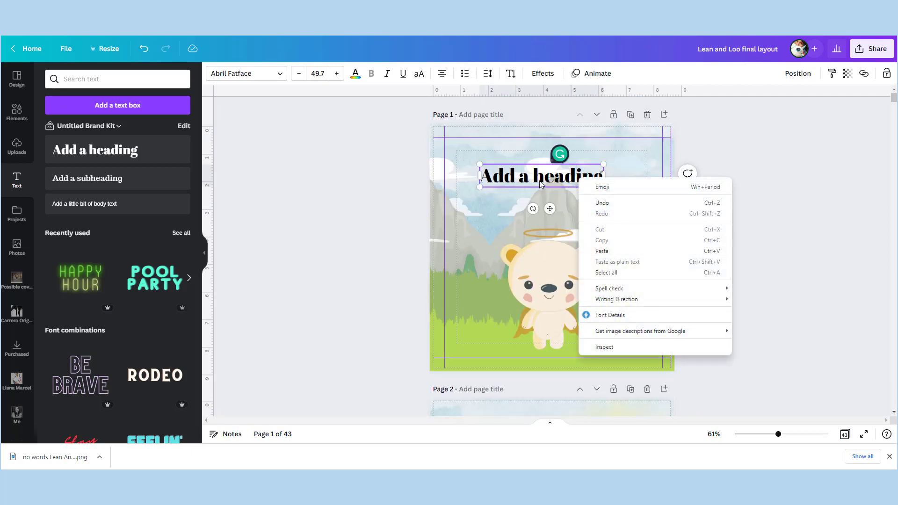
left_click(507, 204)
left_click(507, 204)
left_click(525, 182)
right_click(525, 181)
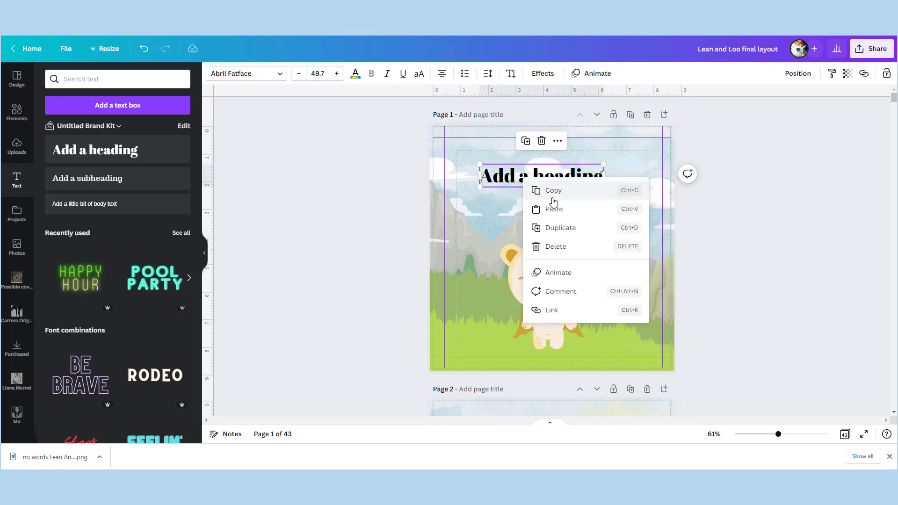
left_click(554, 197)
scroll(554, 198, "down", 5)
right_click(551, 193)
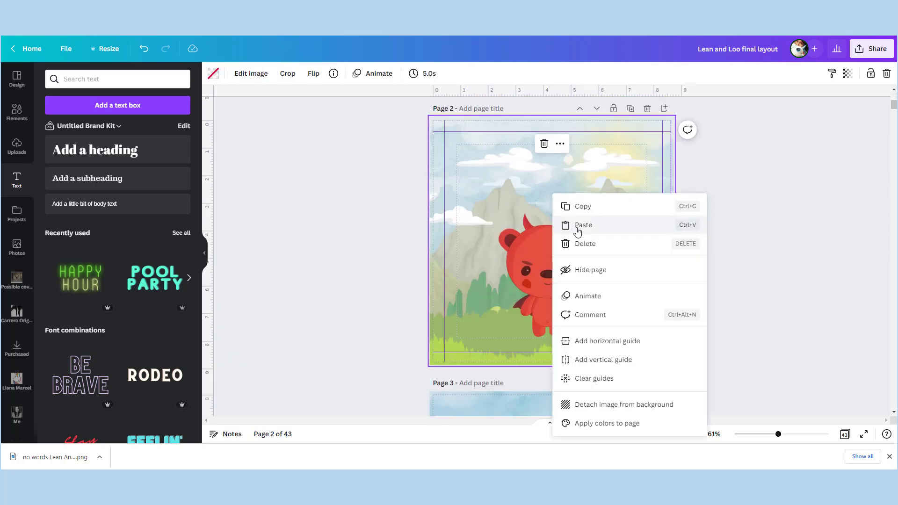
left_click(575, 227)
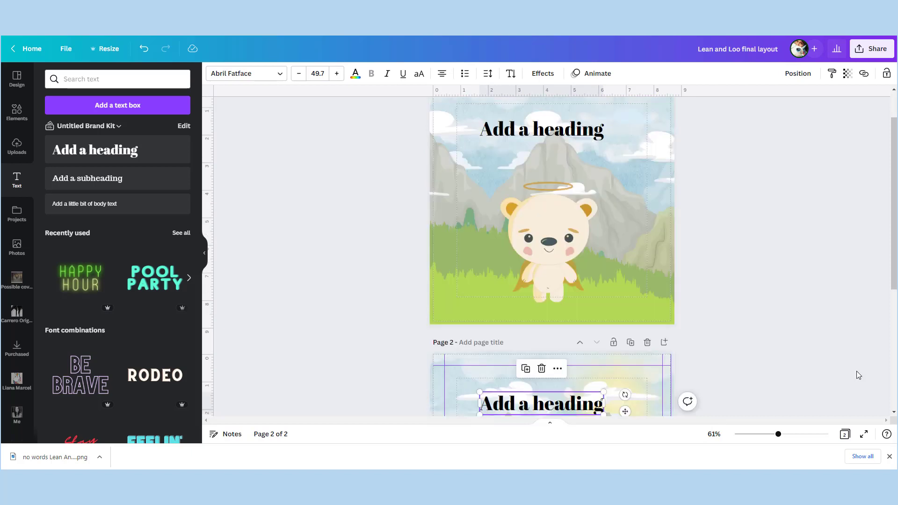
Review pages 1 and 2 in the scrolling view and side by side in the page grid
scroll(801, 327, "up", 2)
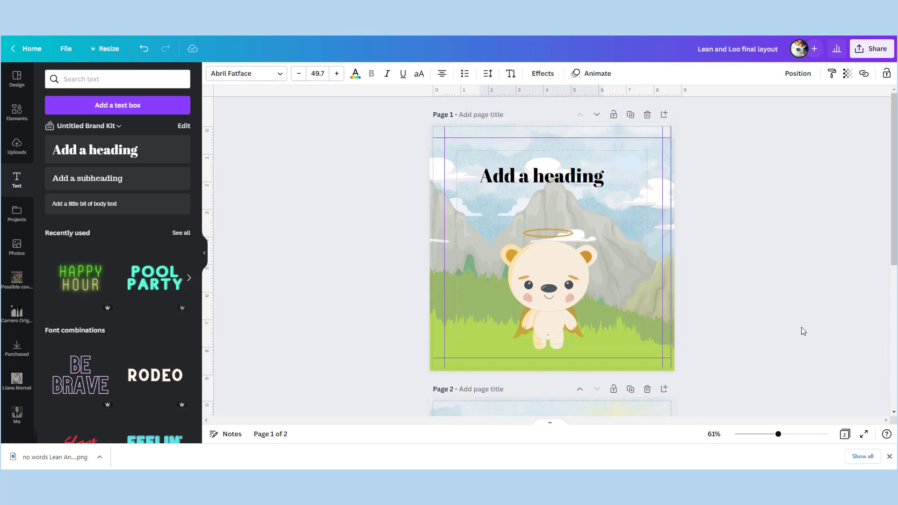
scroll(795, 318, "down", 2)
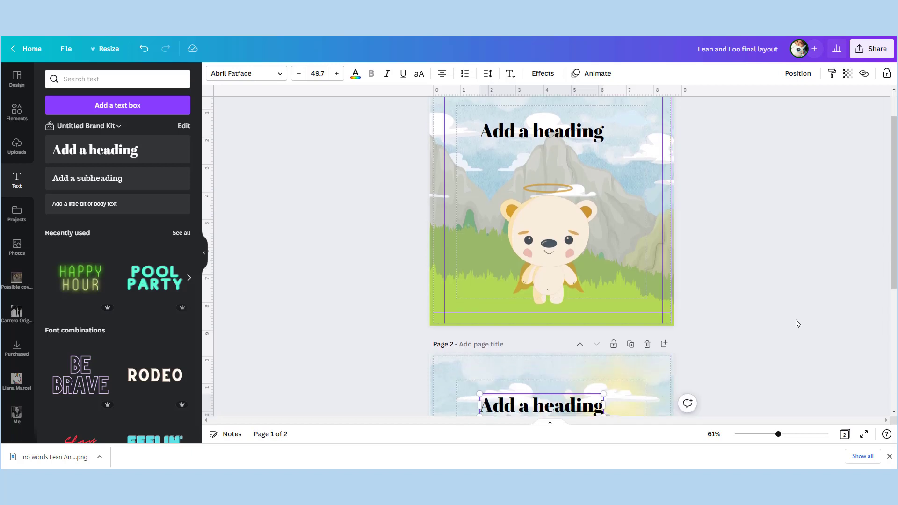
key("ctrl+v")
scroll(796, 321, "down", 3)
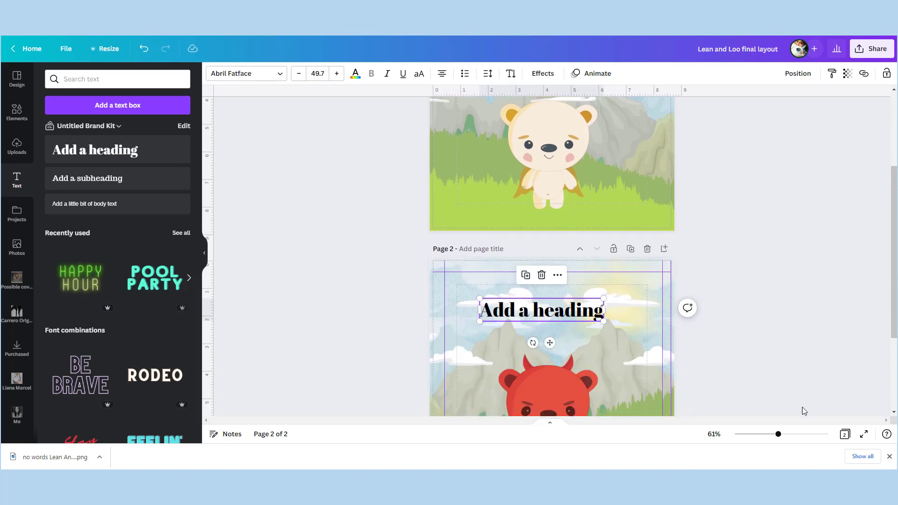
left_click(844, 435)
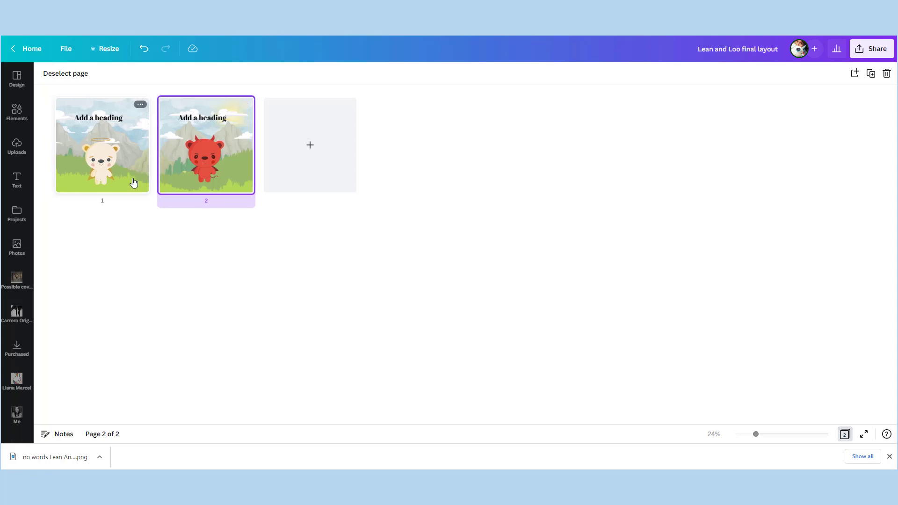
left_click(849, 436)
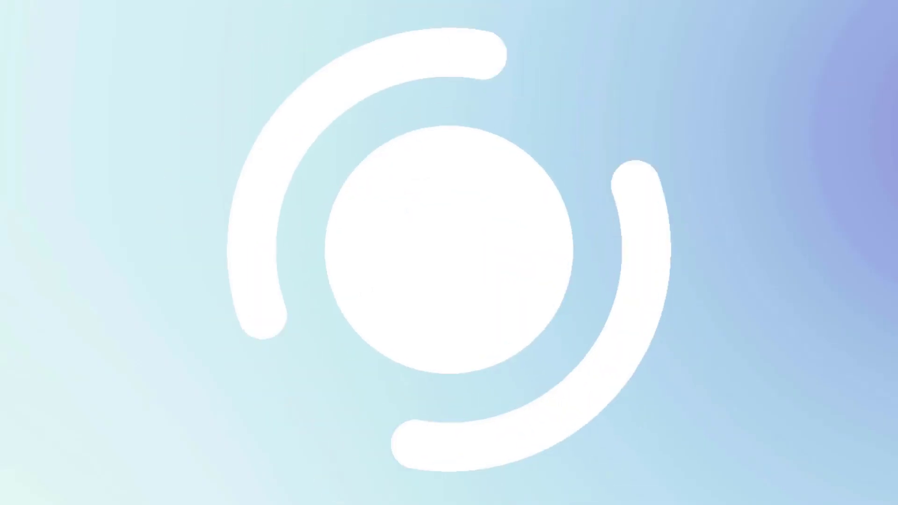